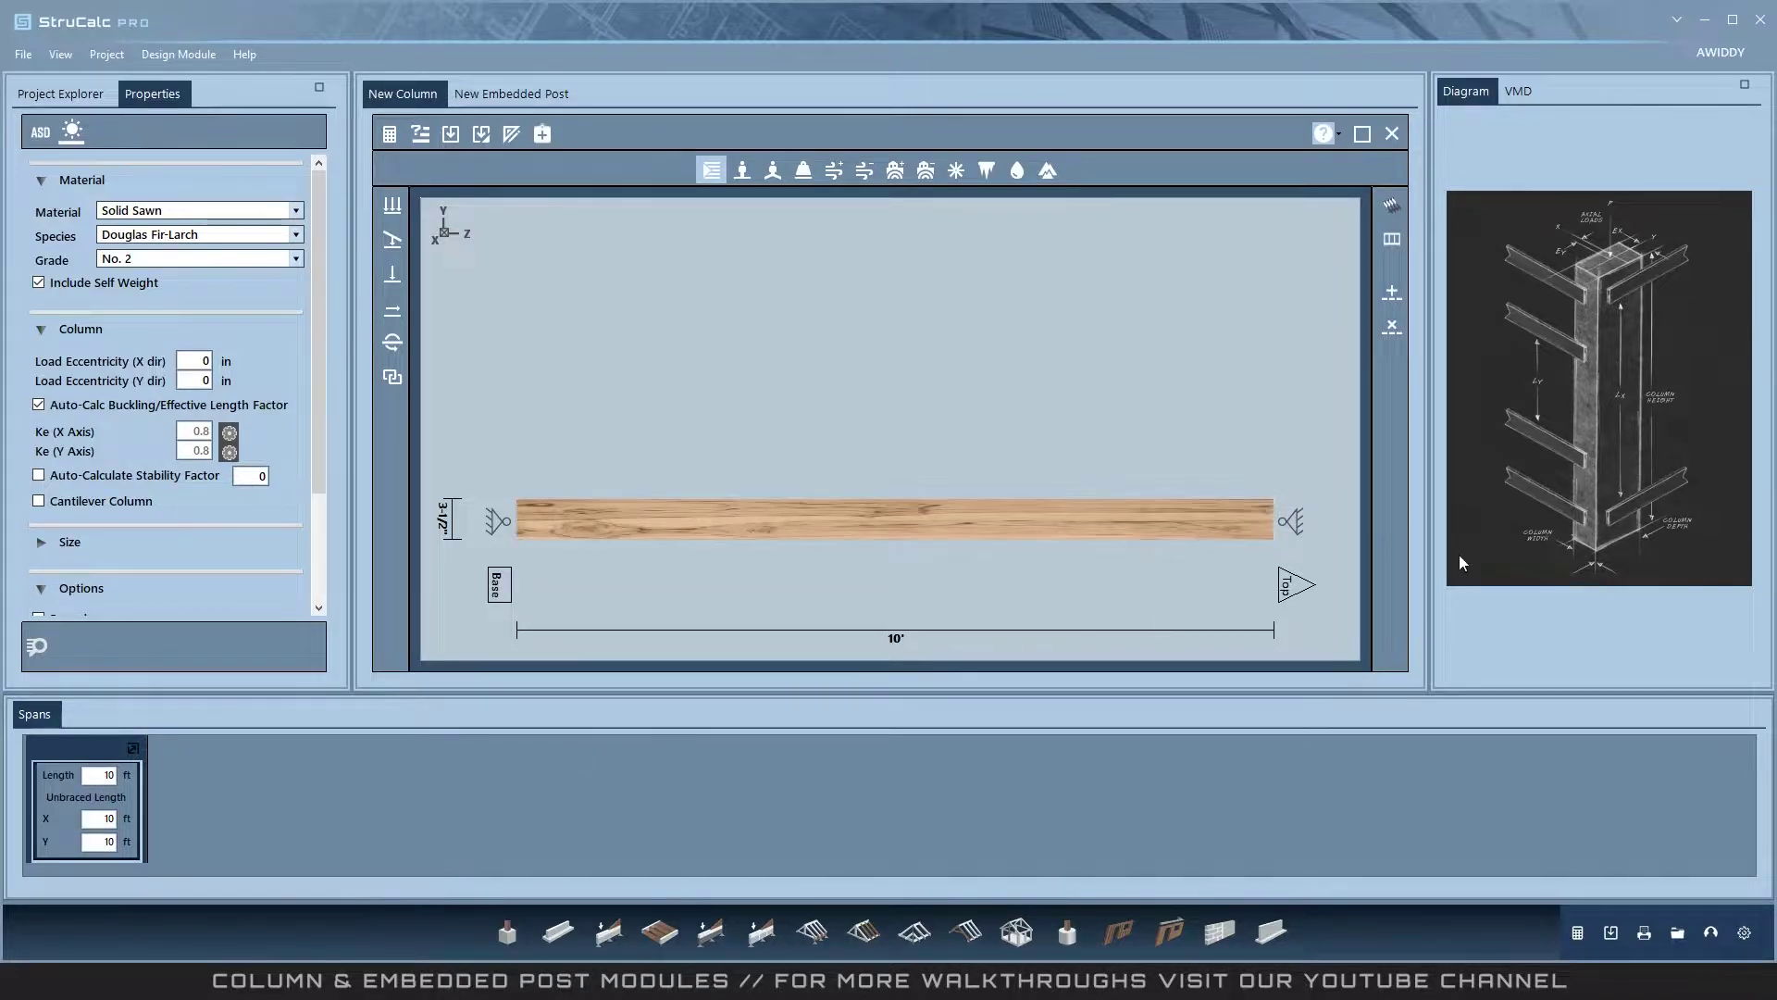
{"action": "left_click", "coordinate": [1521, 91]}
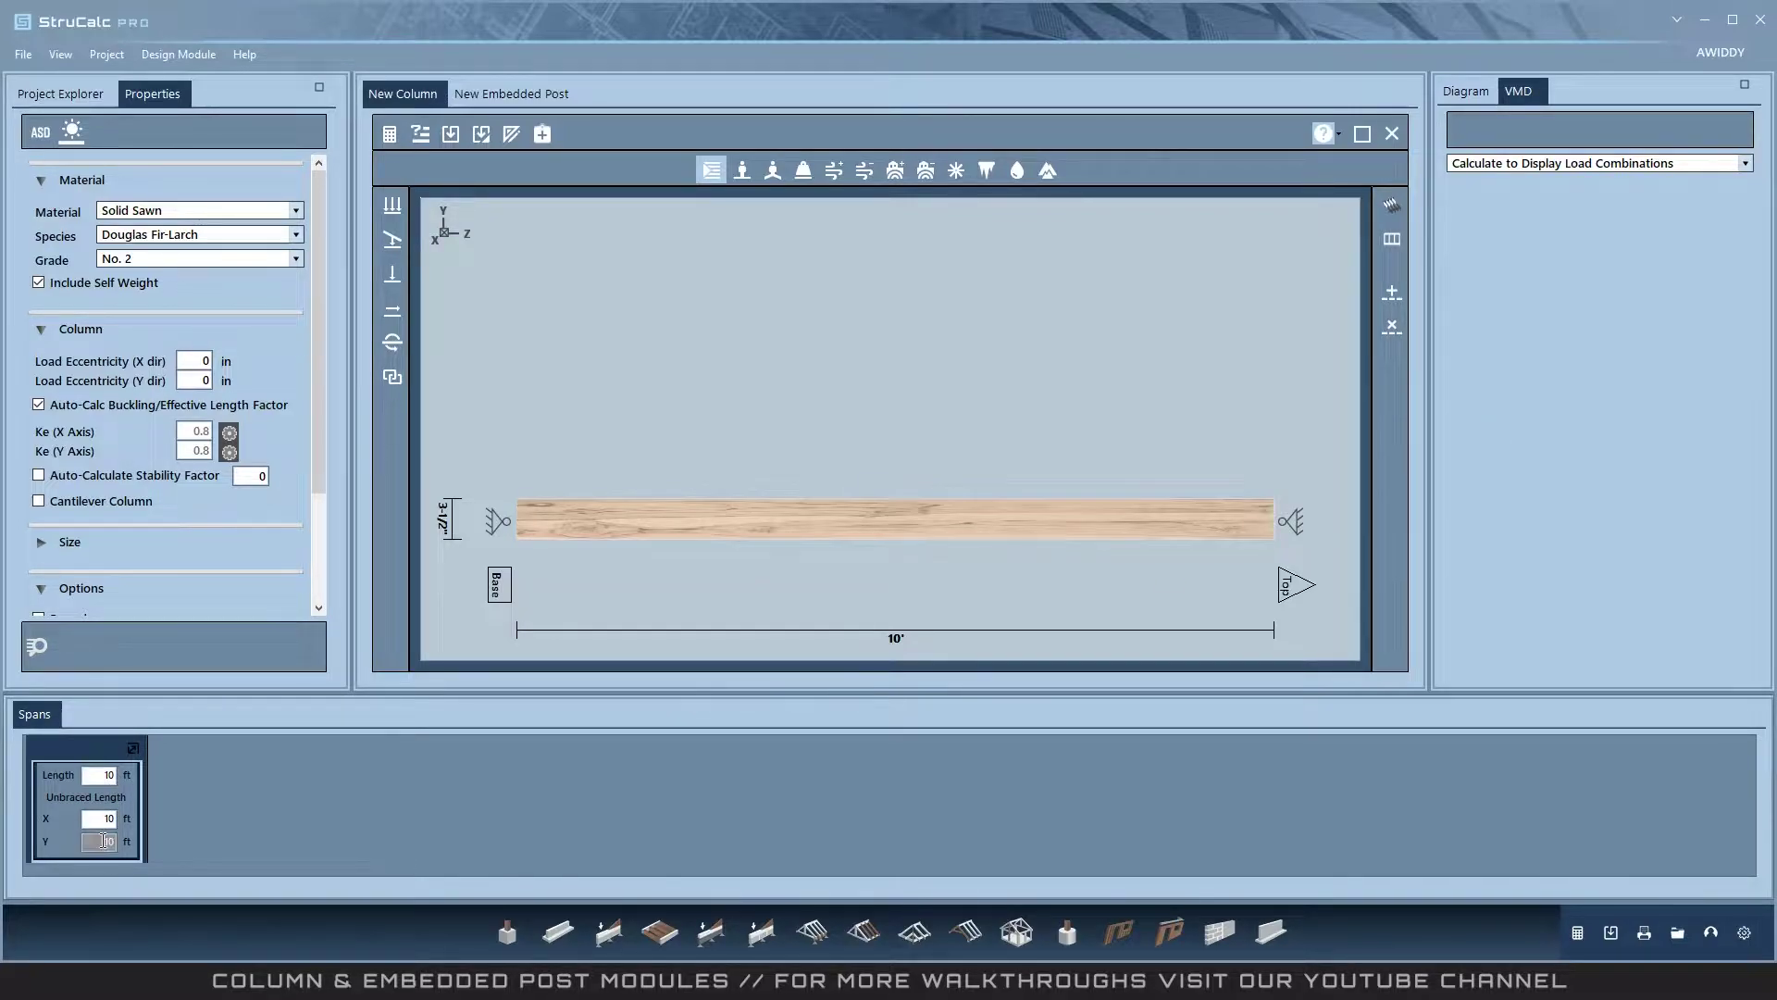
{"action": "left_click", "coordinate": [39, 131]}
{"action": "left_click", "coordinate": [39, 134]}
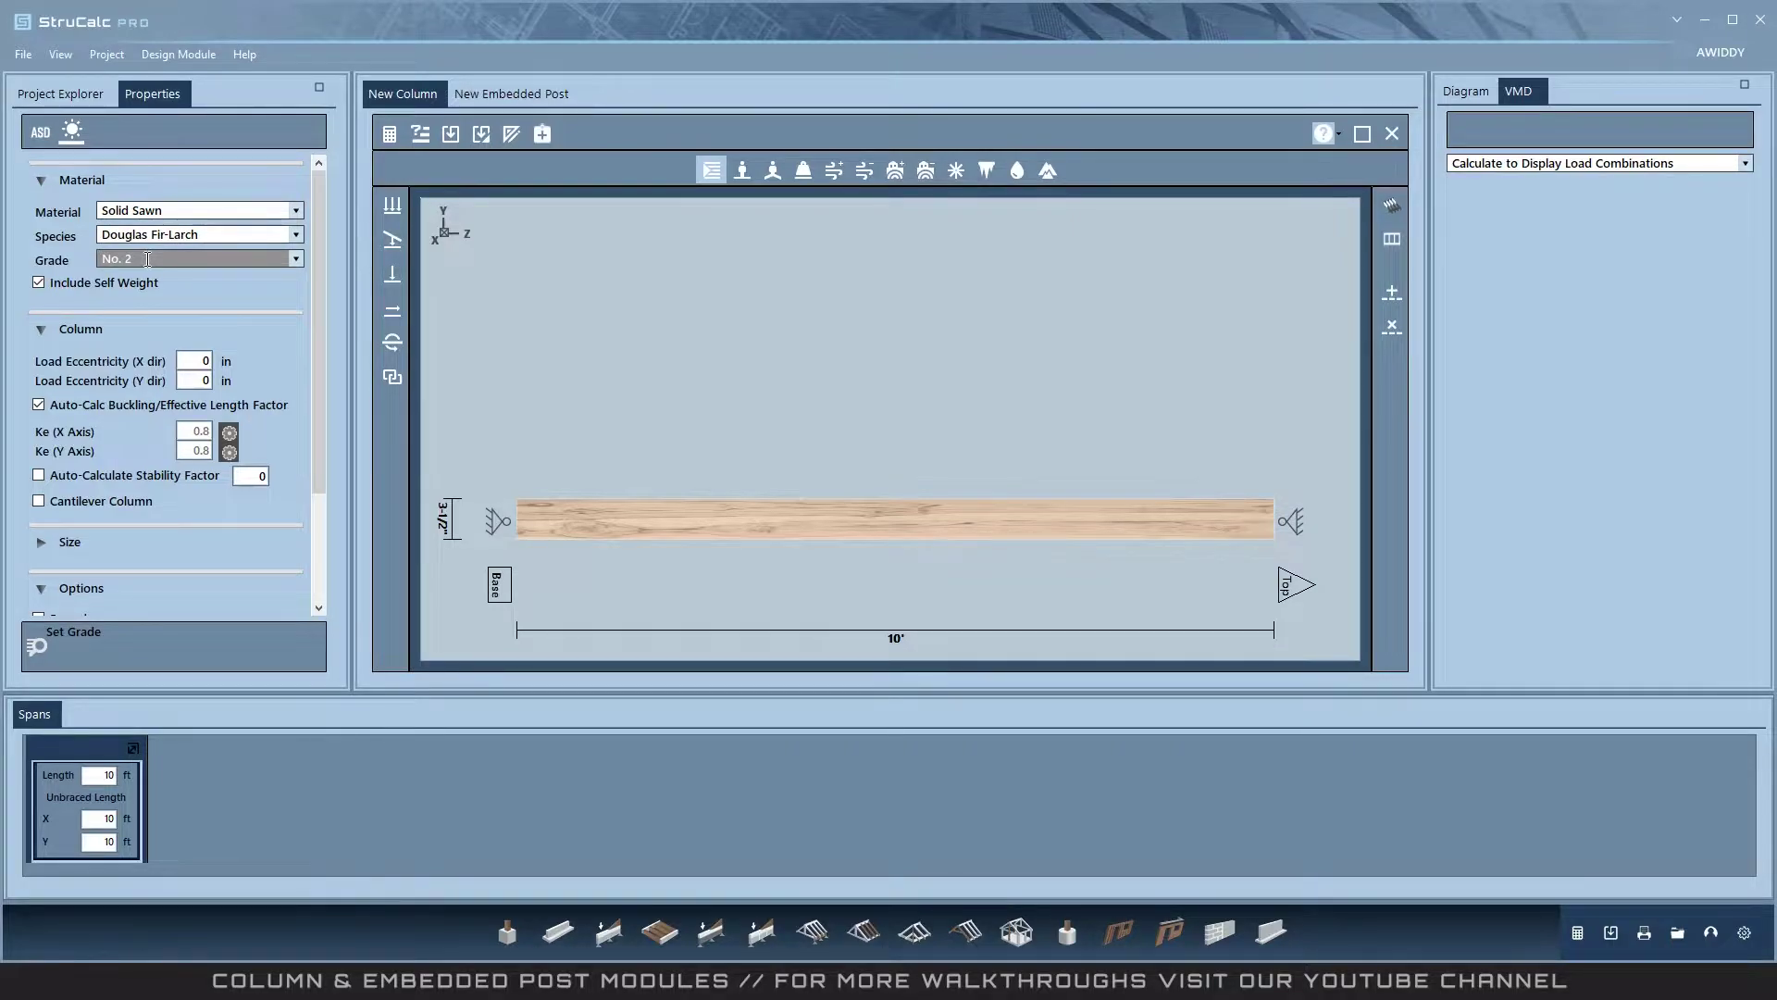
{"action": "left_click", "coordinate": [63, 95]}
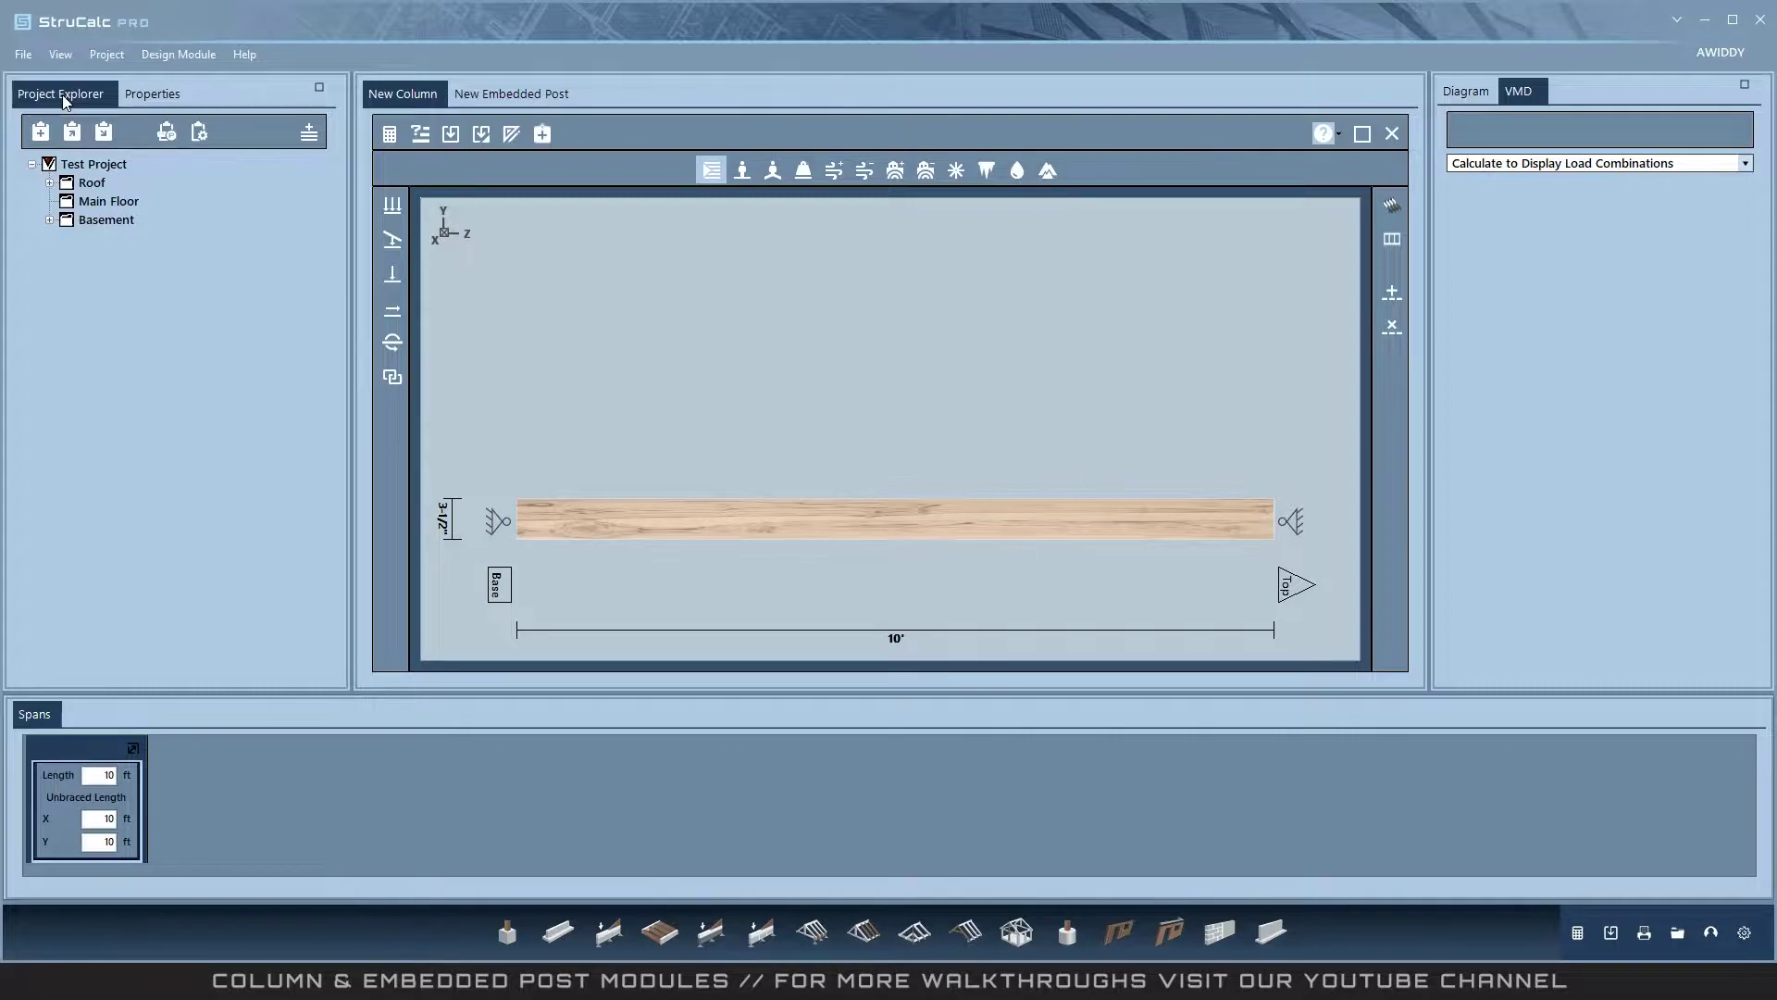
{"action": "left_click", "coordinate": [197, 132]}
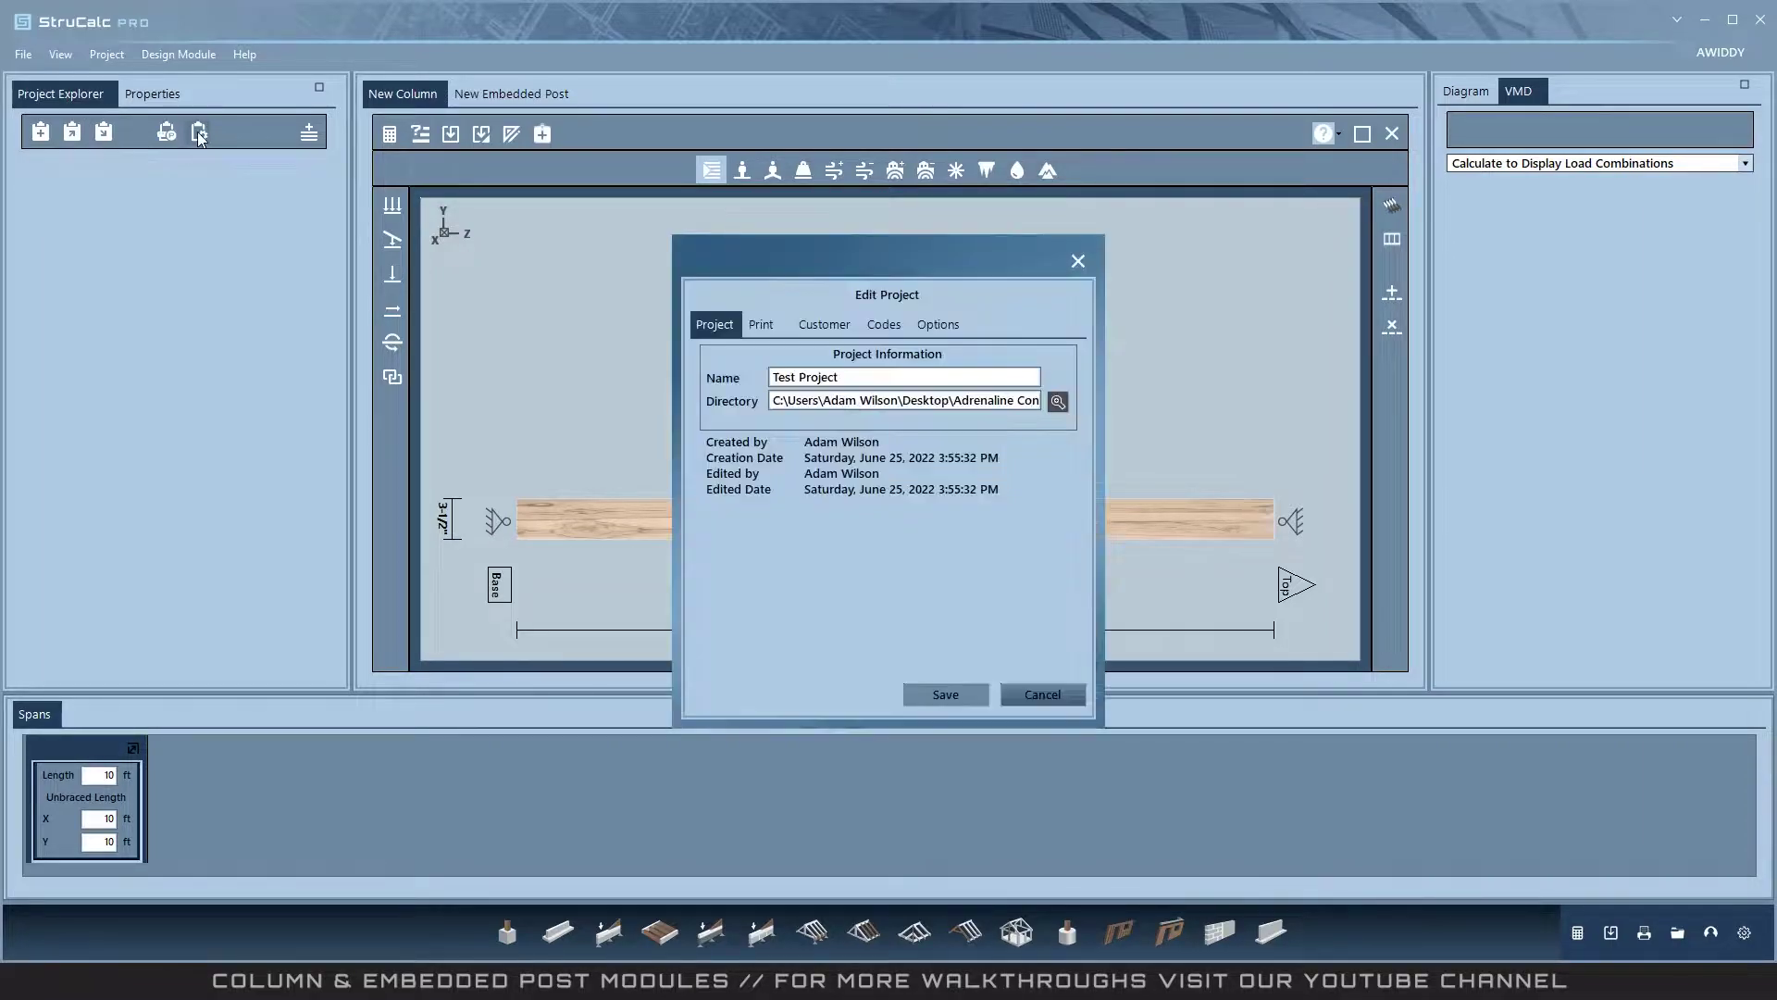
{"action": "left_click", "coordinate": [884, 324]}
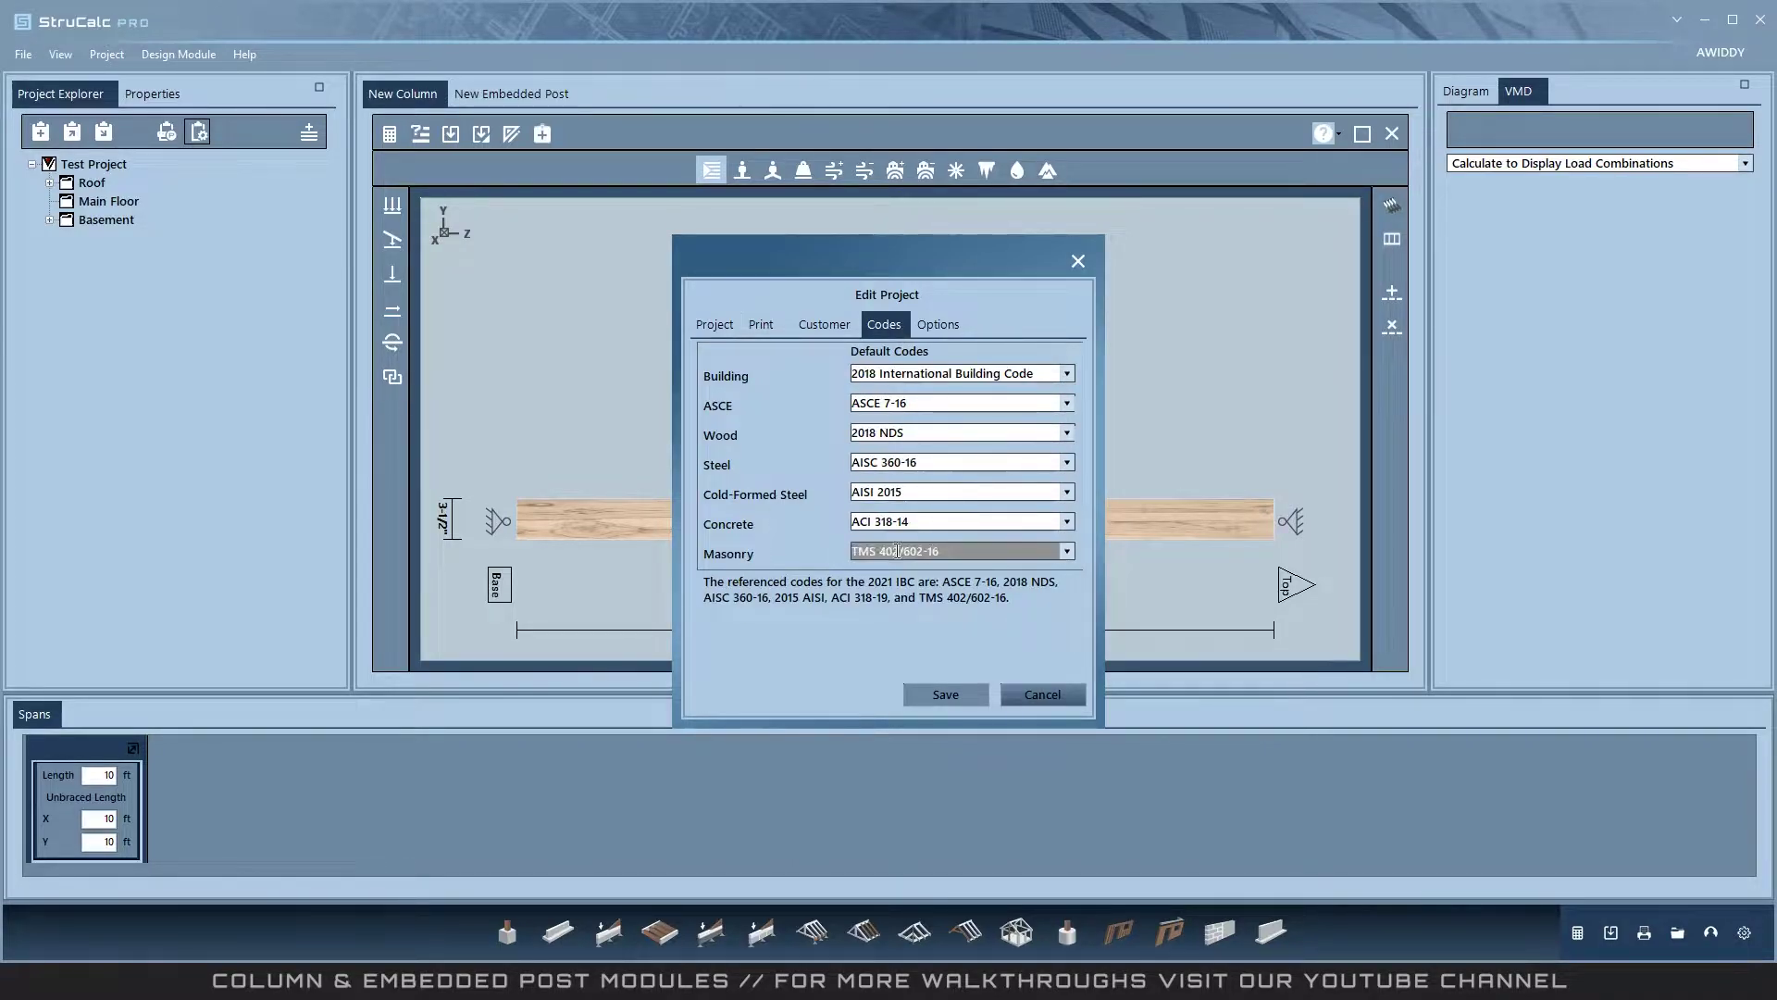
{"action": "left_click", "coordinate": [1041, 694]}
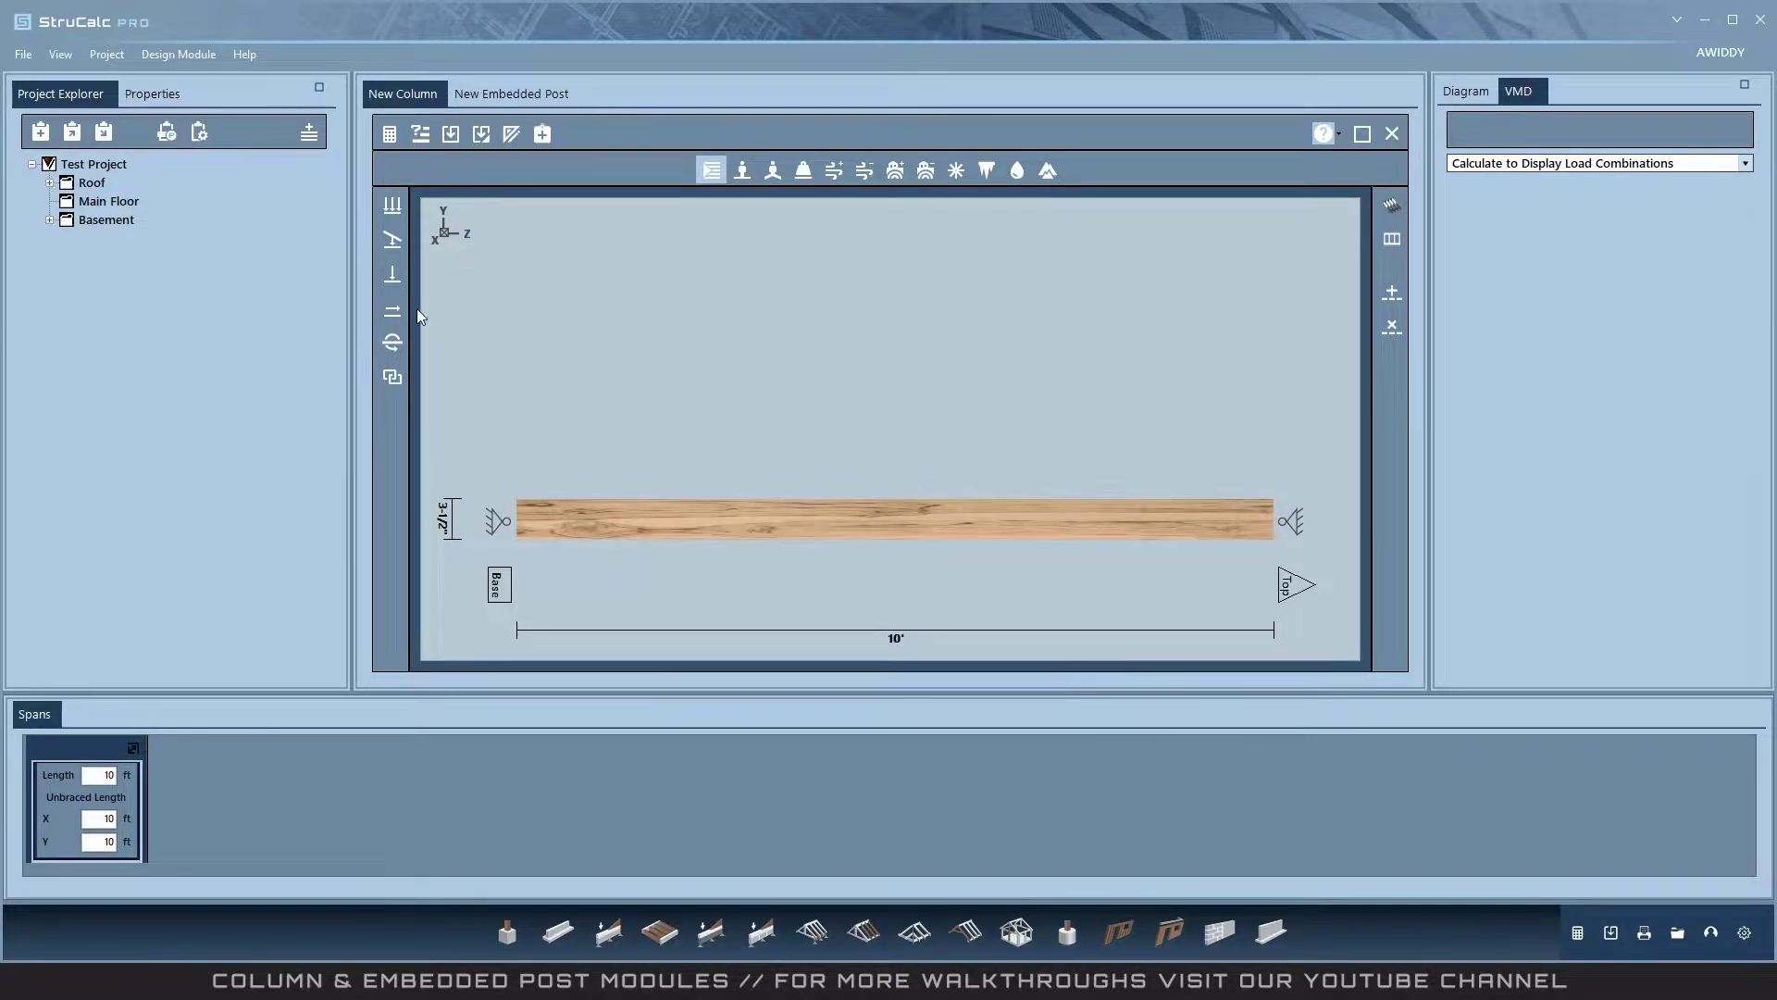
{"action": "left_click", "coordinate": [153, 93]}
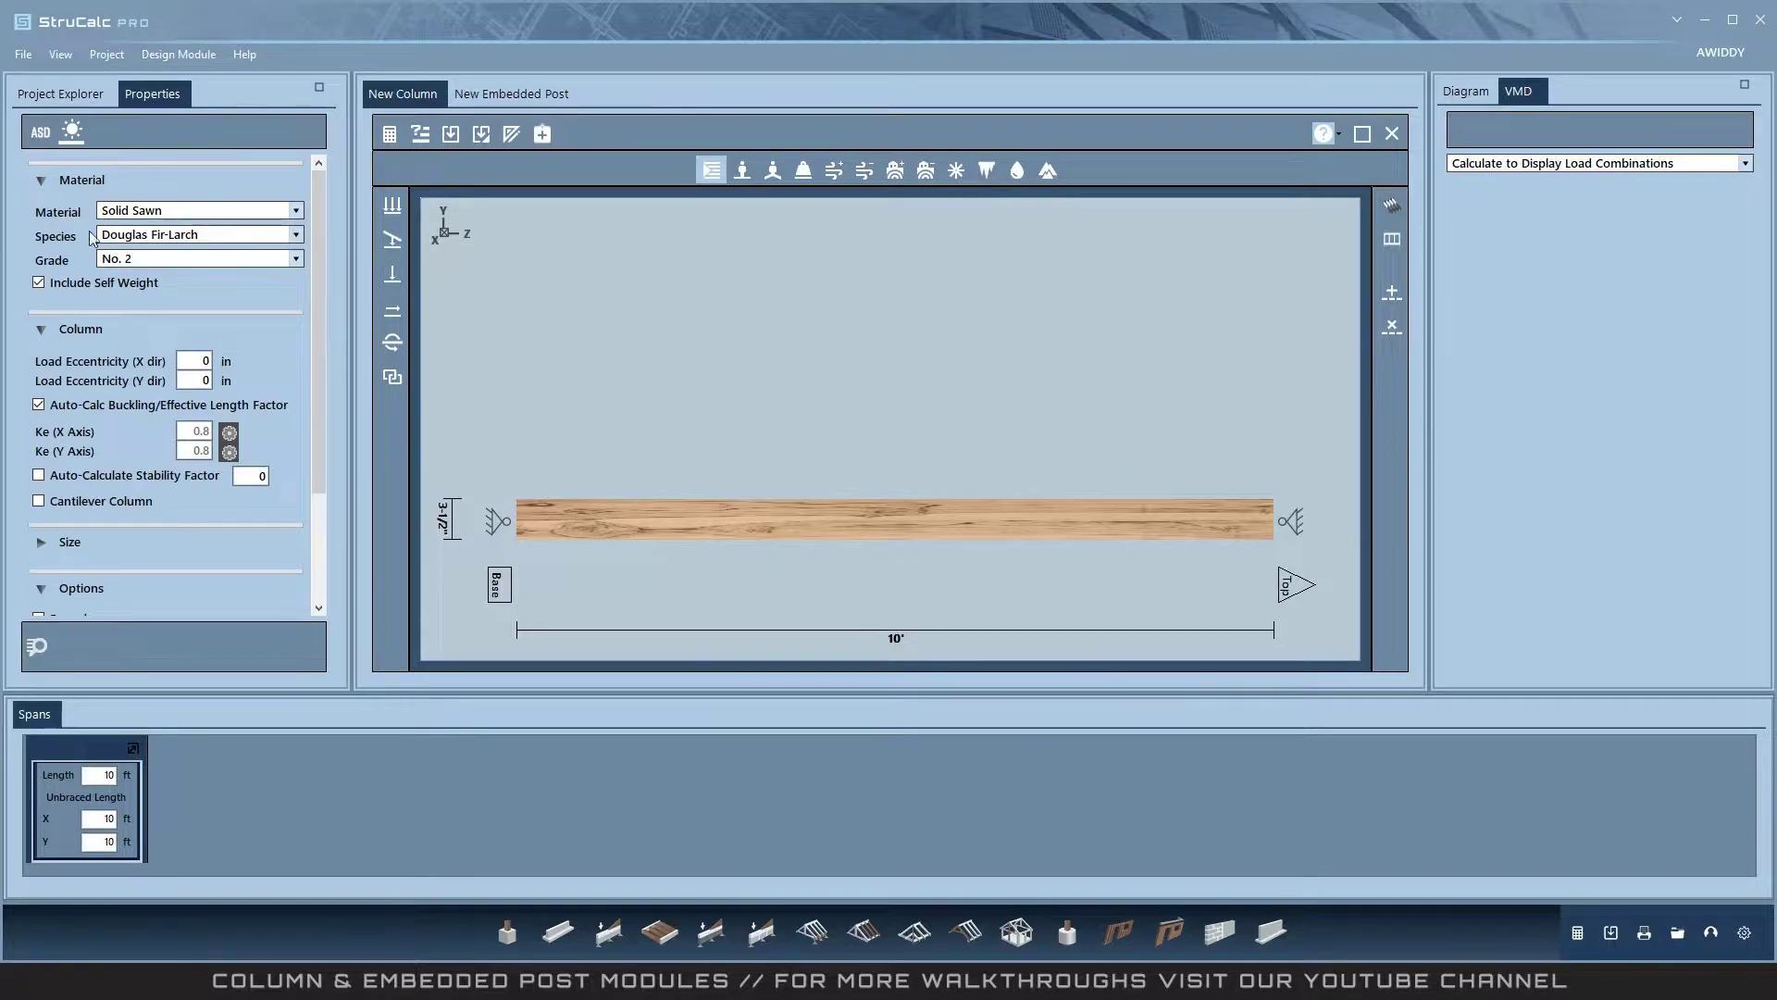
{"action": "left_click", "coordinate": [37, 331]}
{"action": "left_click", "coordinate": [42, 372]}
{"action": "left_click", "coordinate": [42, 372]}
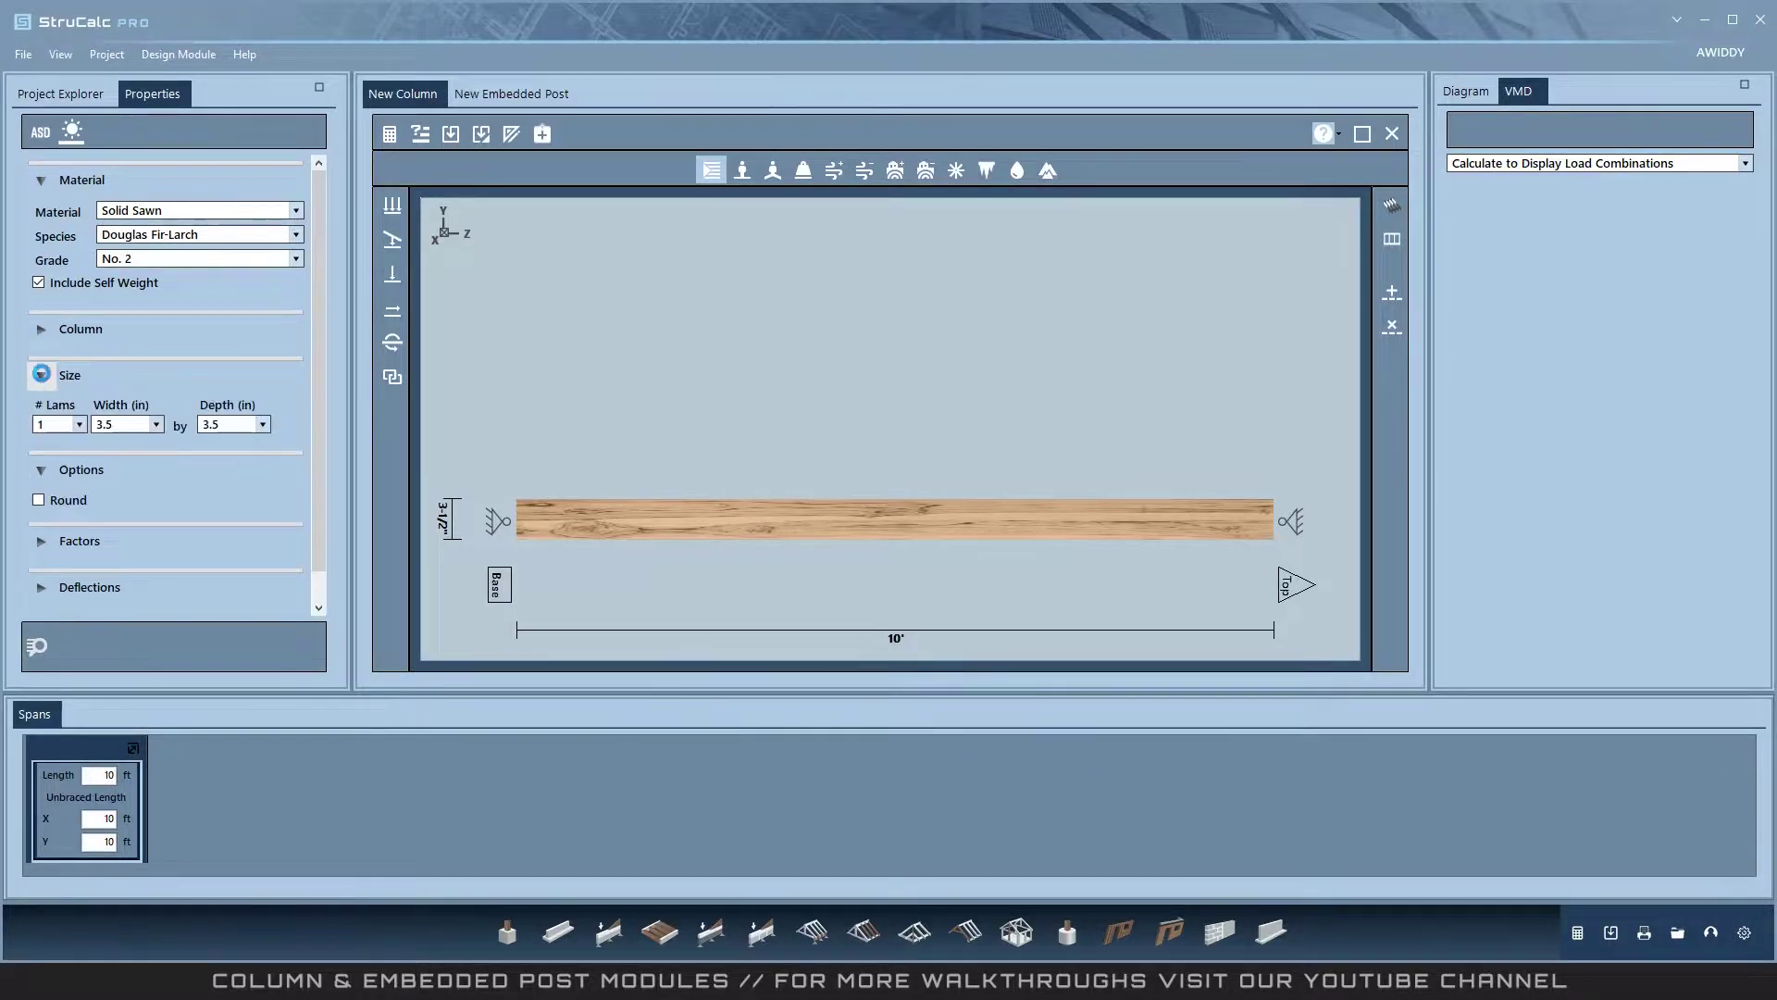
{"action": "left_click", "coordinate": [41, 424]}
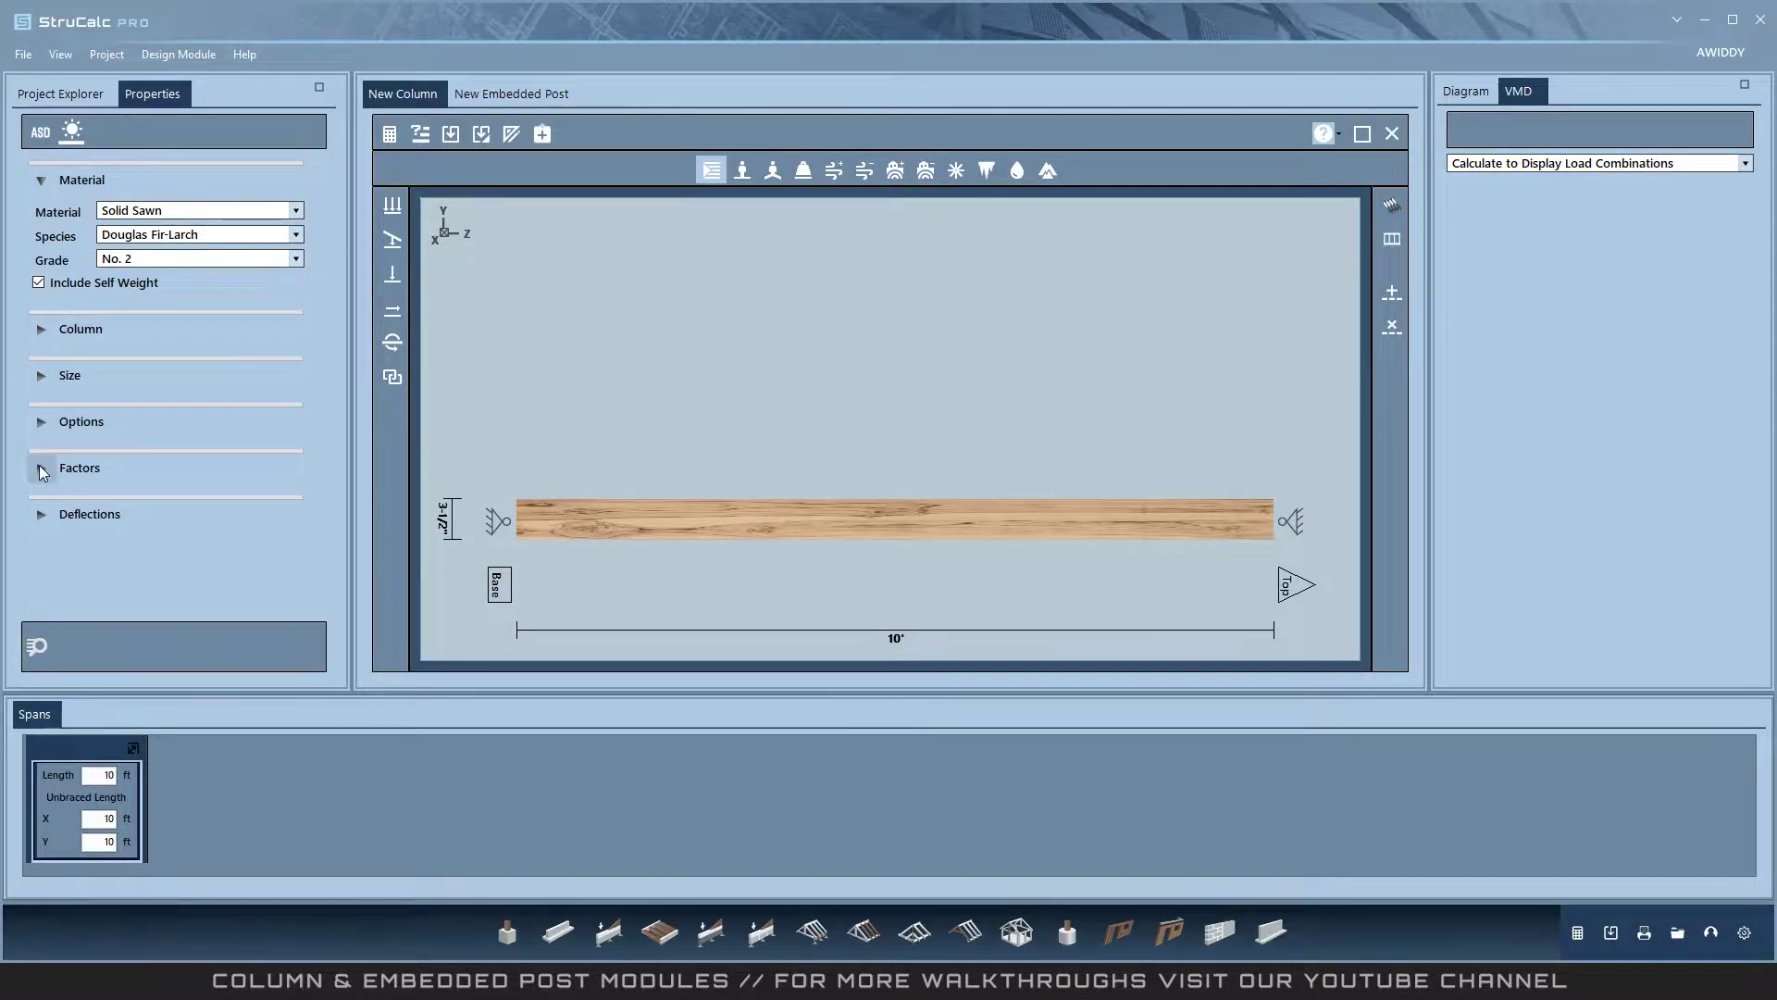
{"action": "left_click", "coordinate": [41, 468]}
{"action": "left_click", "coordinate": [41, 468]}
{"action": "left_click", "coordinate": [41, 514]}
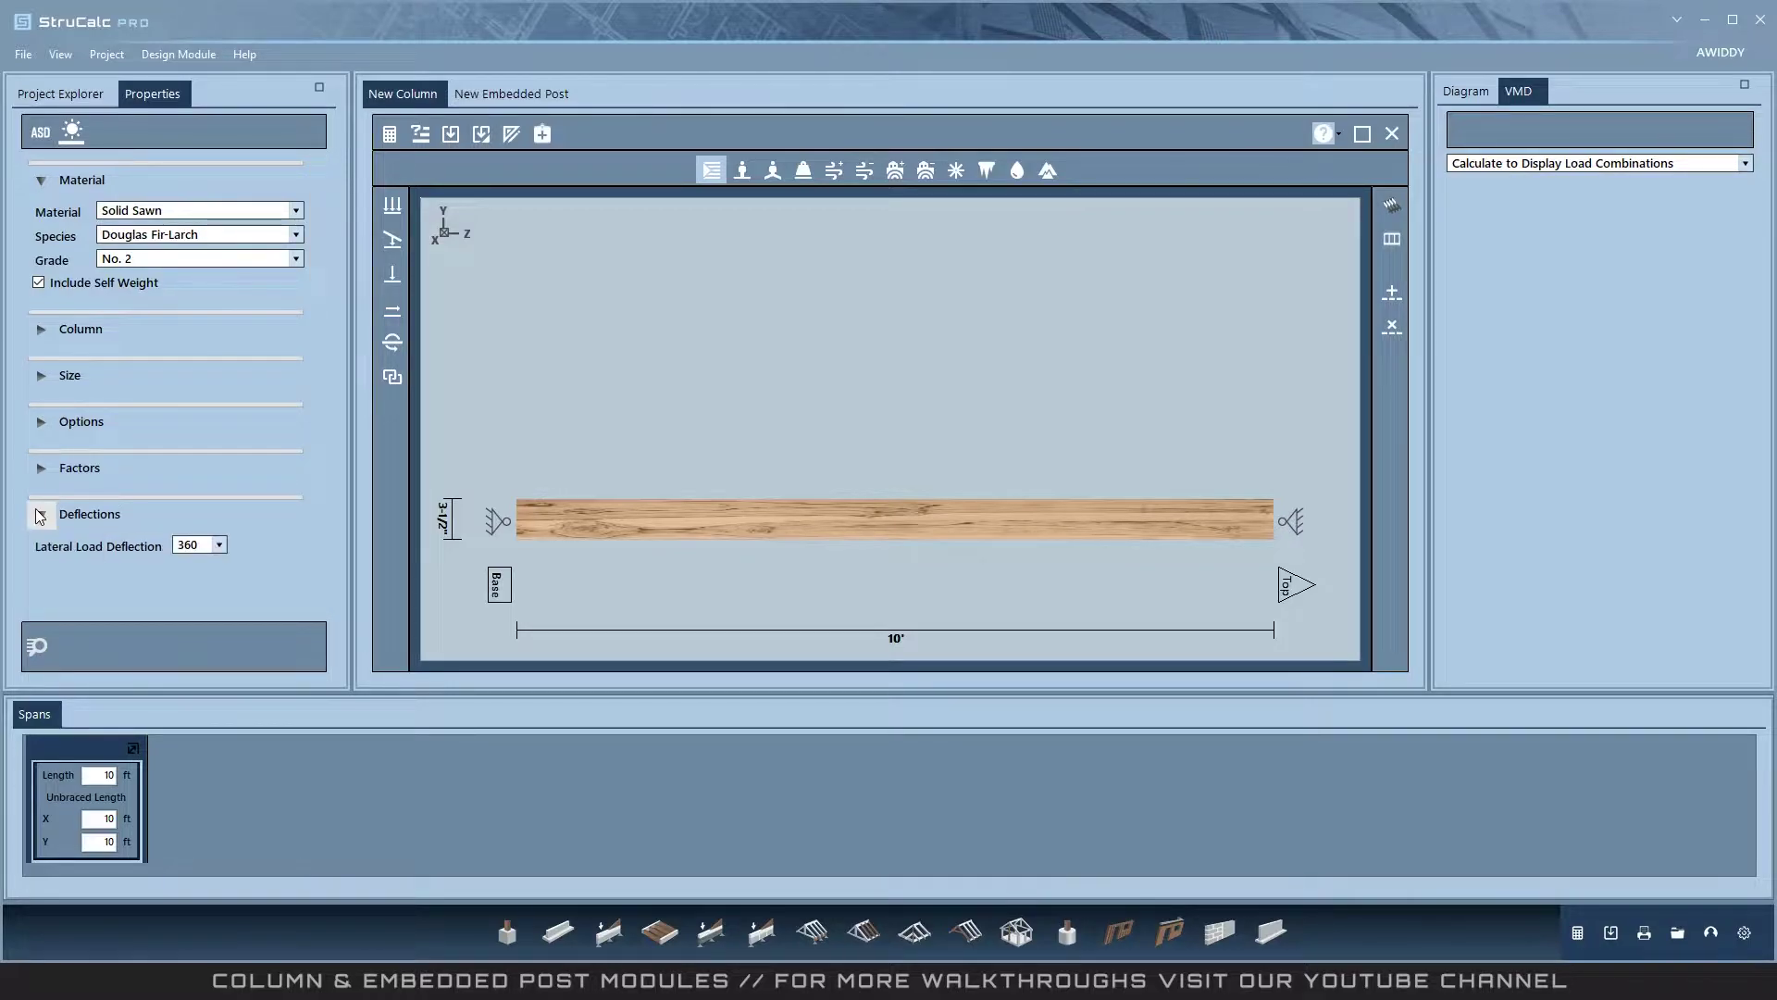
{"action": "left_click", "coordinate": [41, 514]}
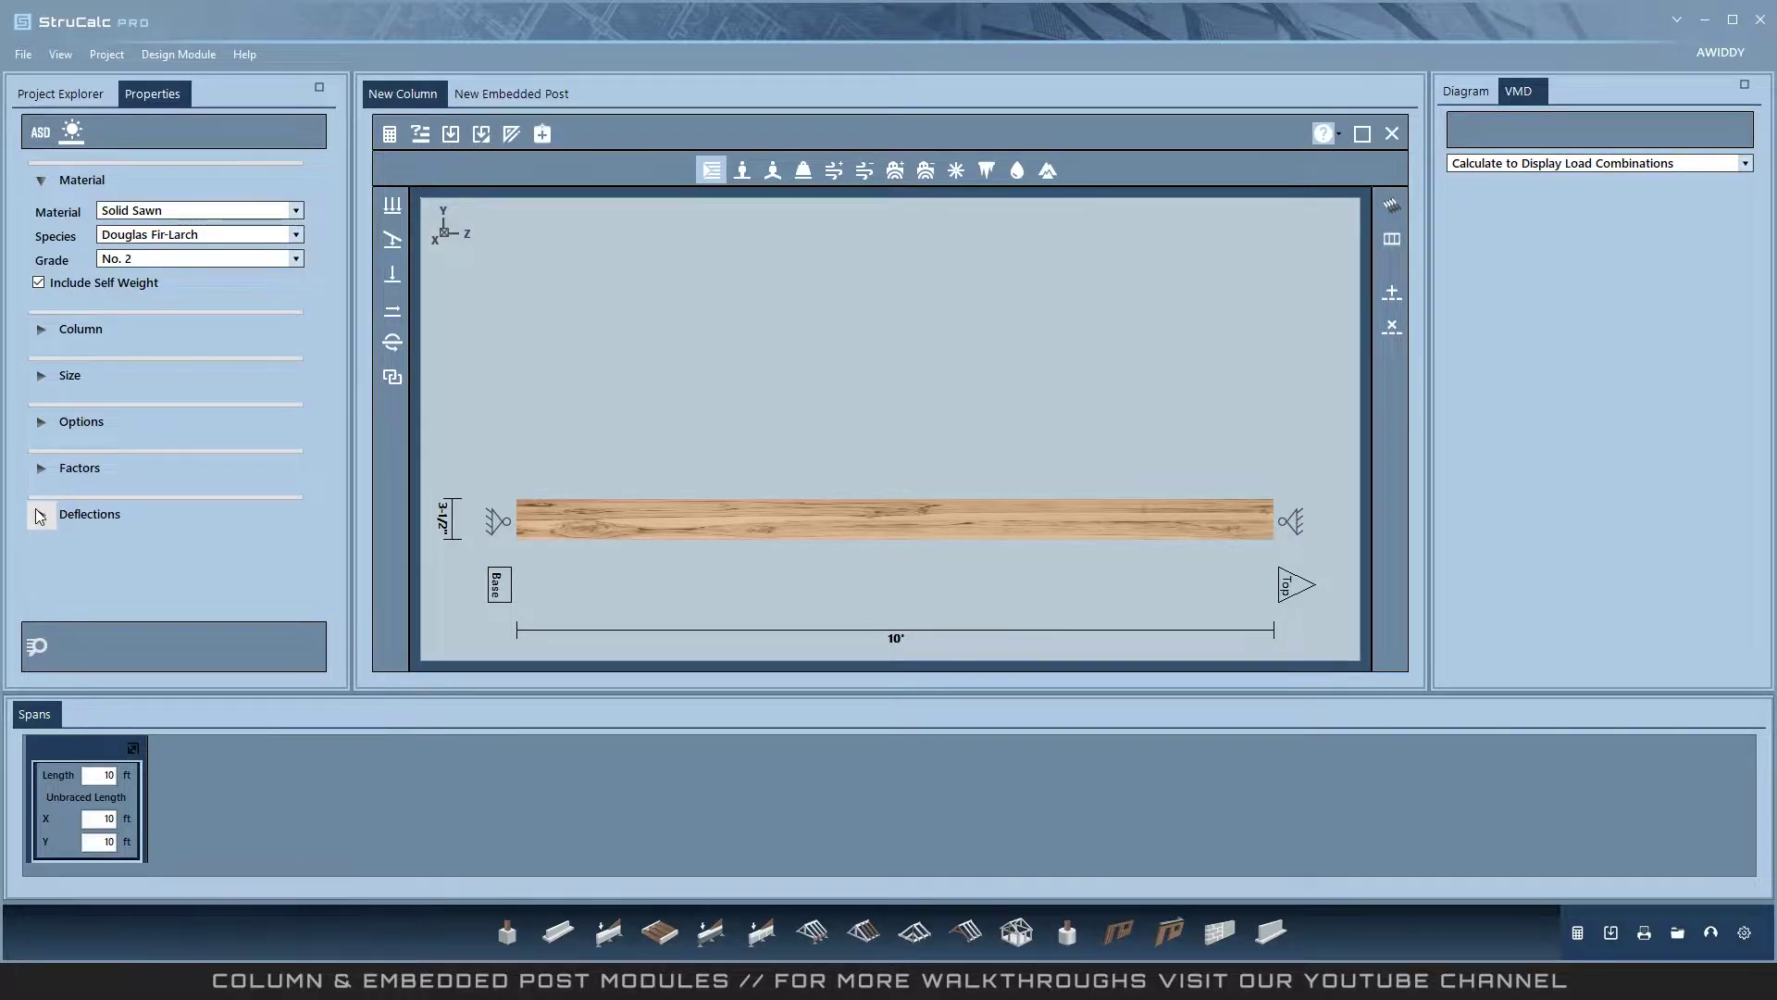
{"action": "left_click", "coordinate": [48, 336]}
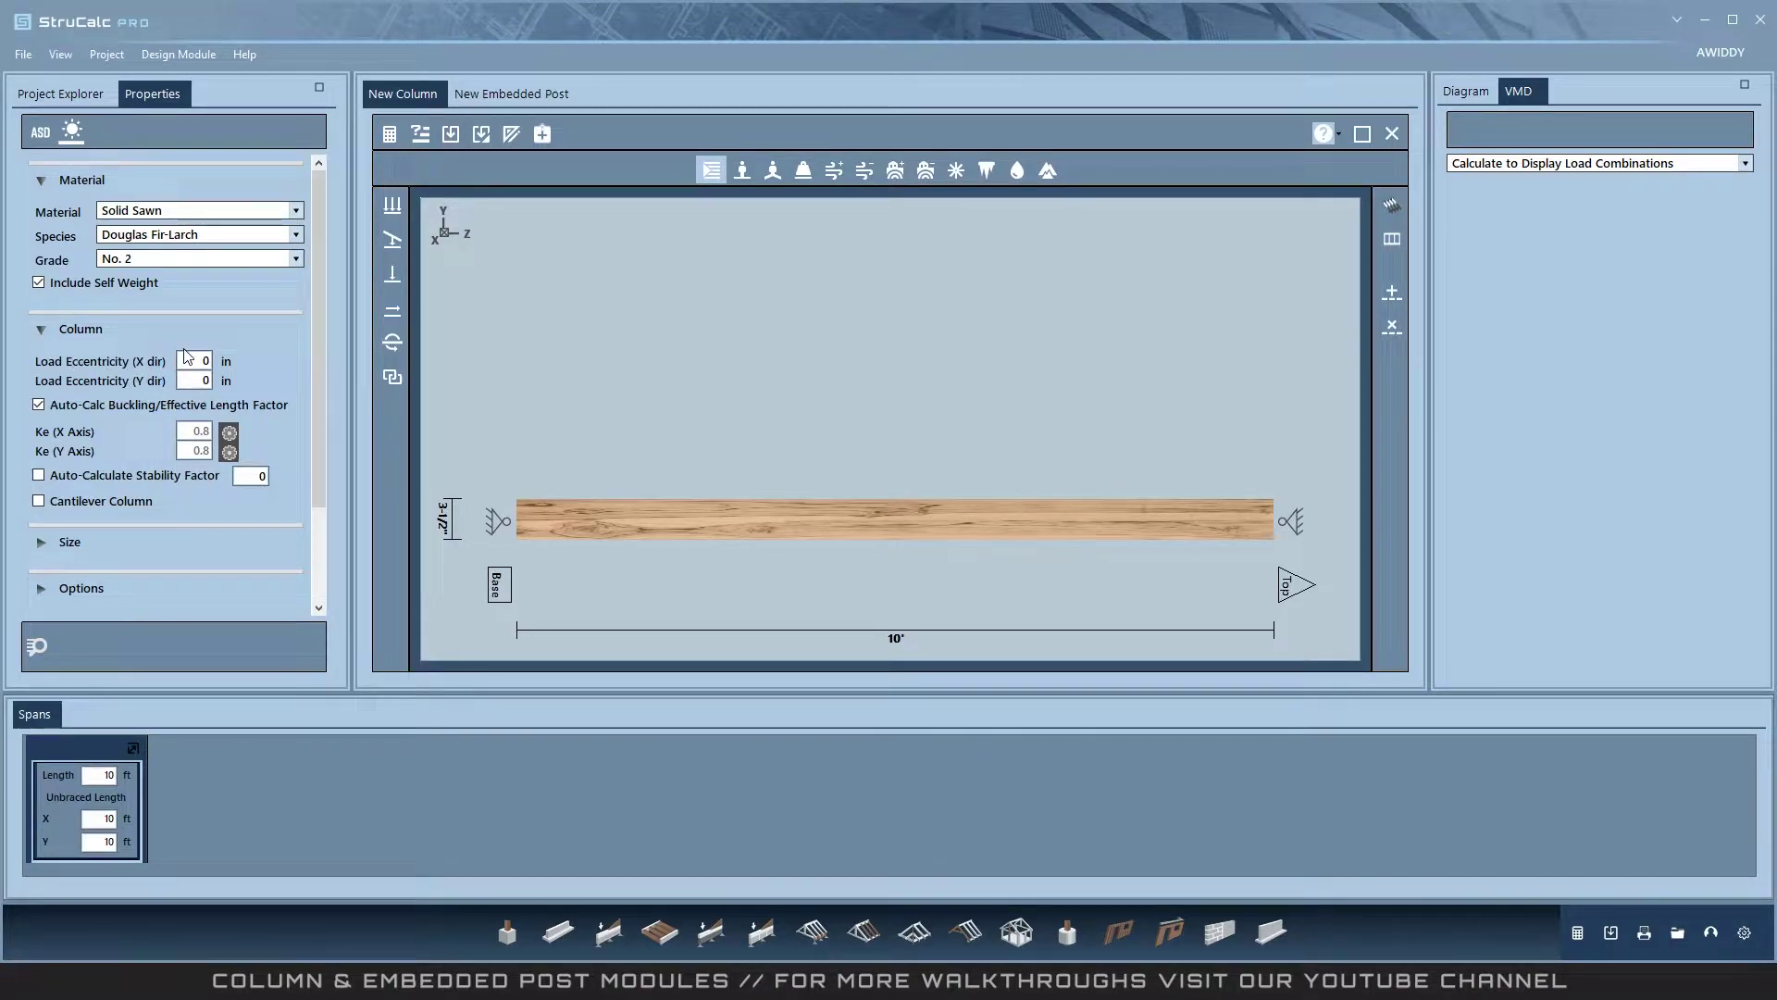
Turn off auto-calculated buckling and save a manual Ke X of 0.8.
{"action": "left_click", "coordinate": [38, 405]}
{"action": "left_click", "coordinate": [230, 432]}
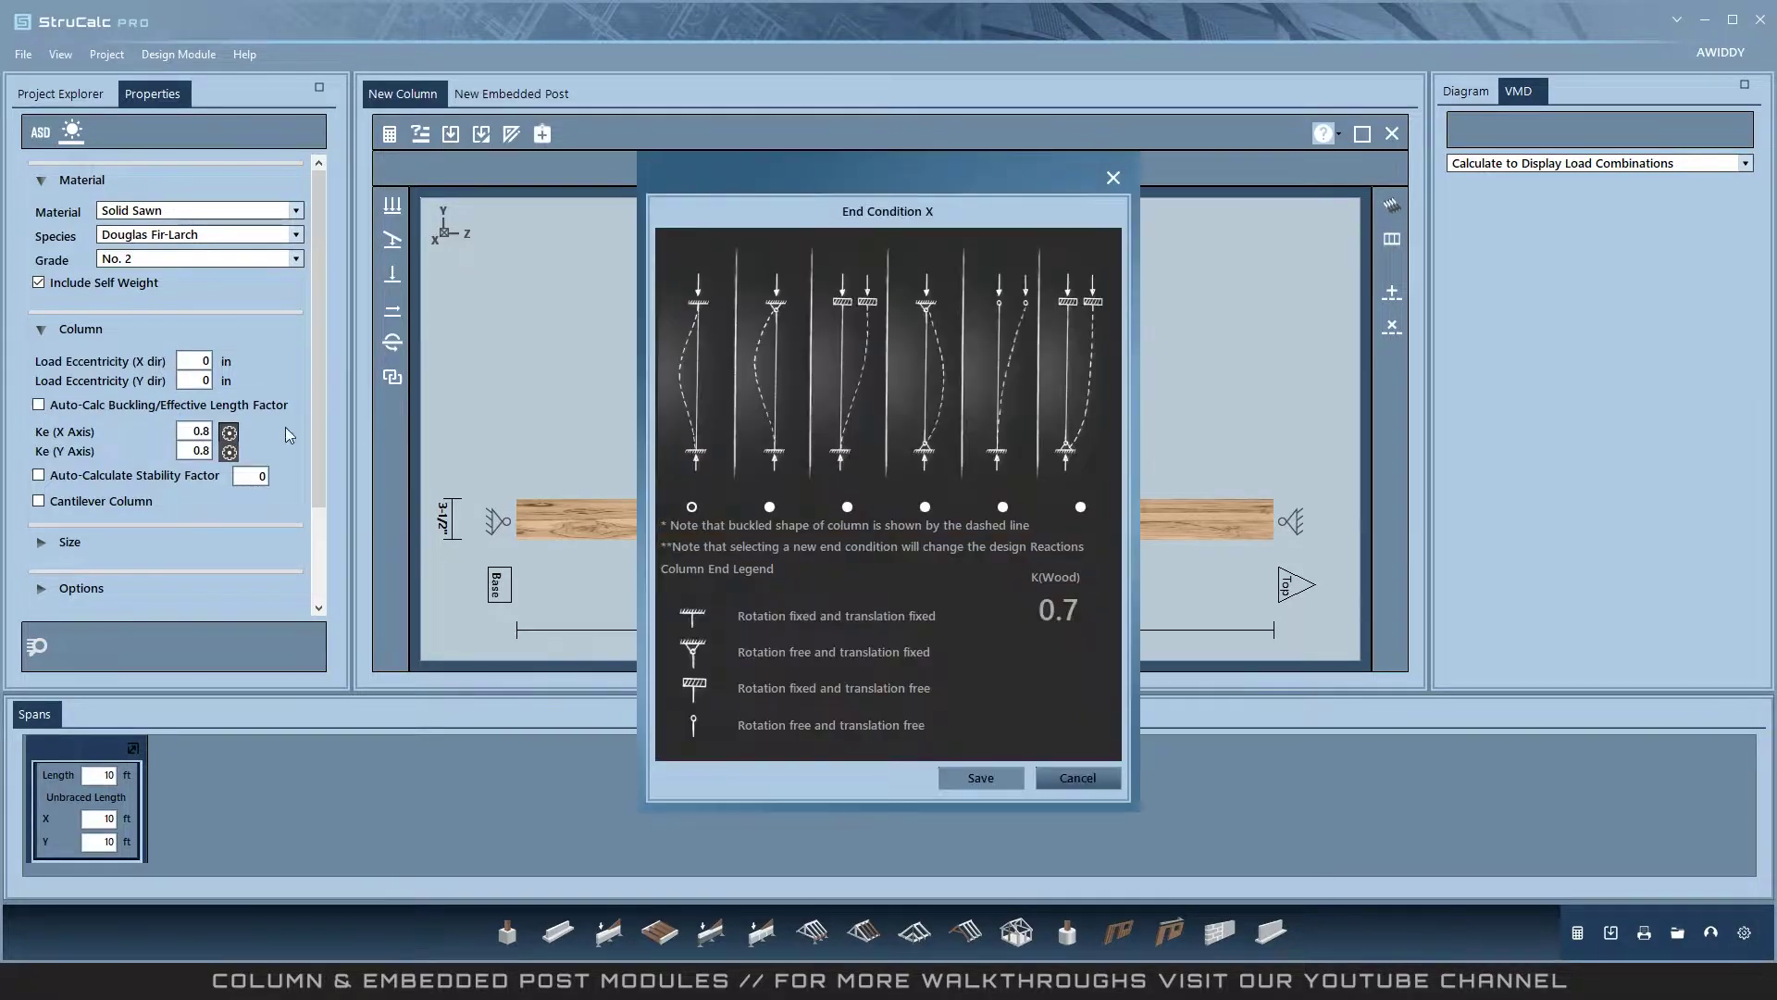
{"action": "left_click", "coordinate": [980, 777]}
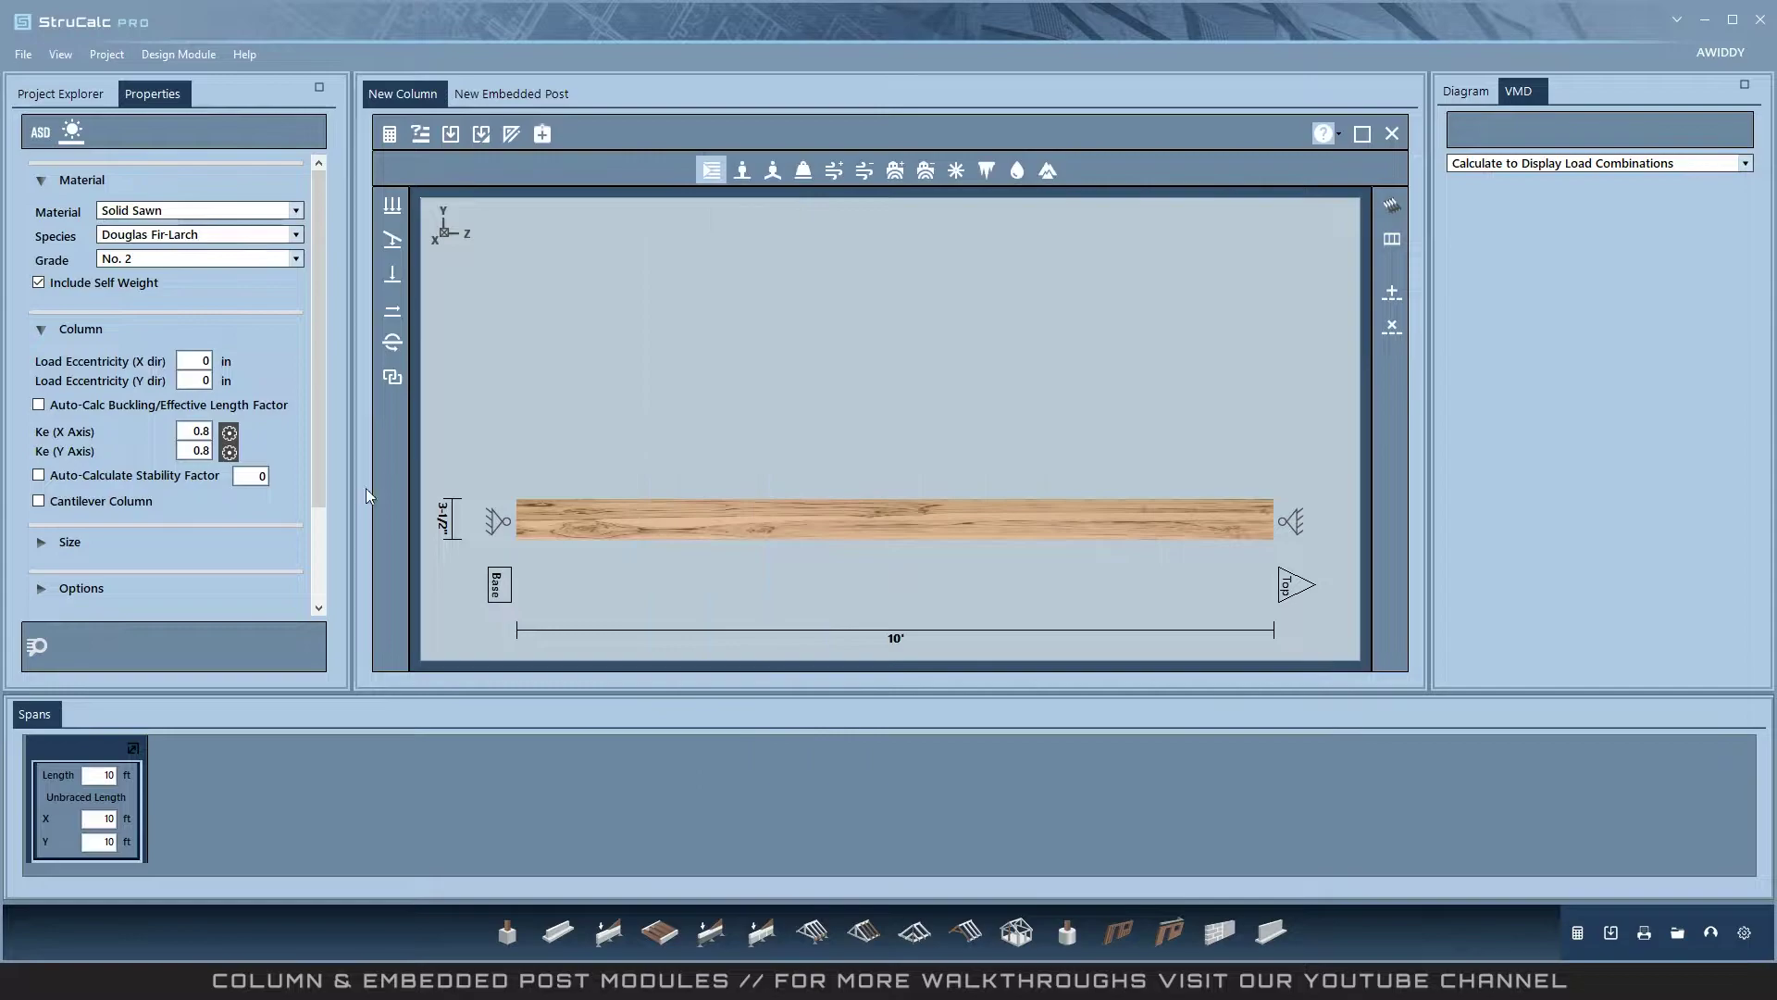
Enable the auto-calculated stability factor, keeping the column pinned at both ends.
{"action": "left_click", "coordinate": [107, 474]}
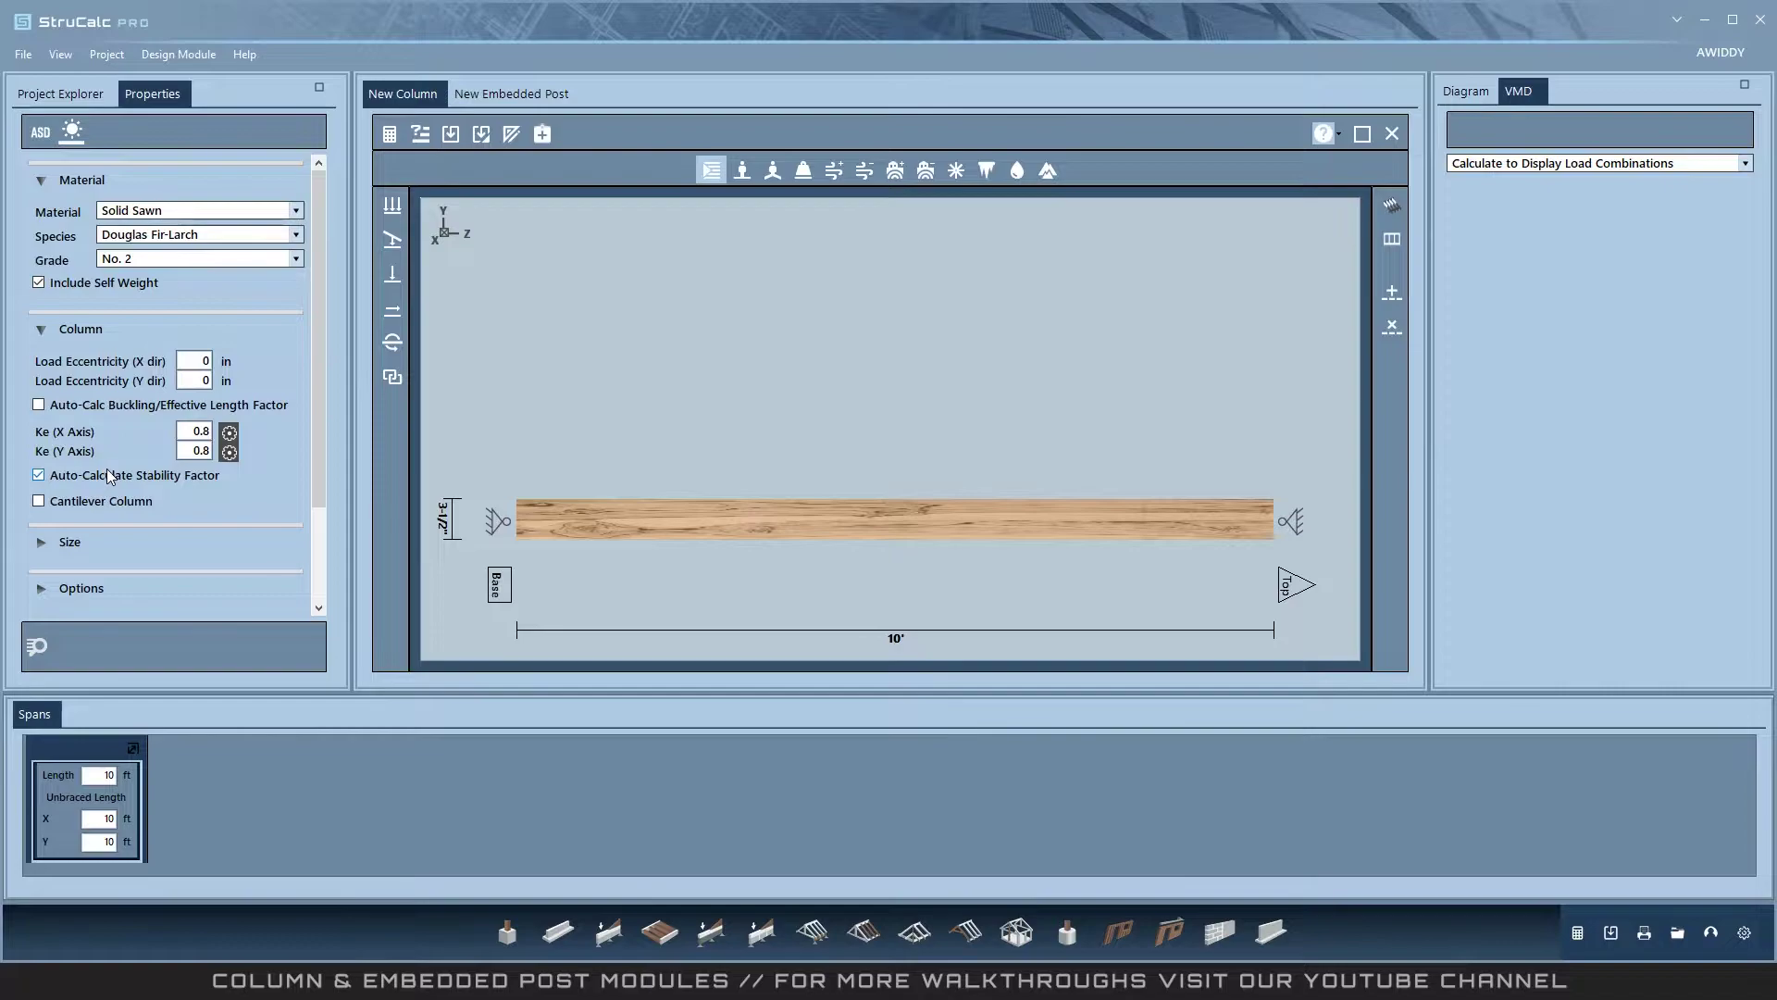
{"action": "left_click", "coordinate": [98, 502]}
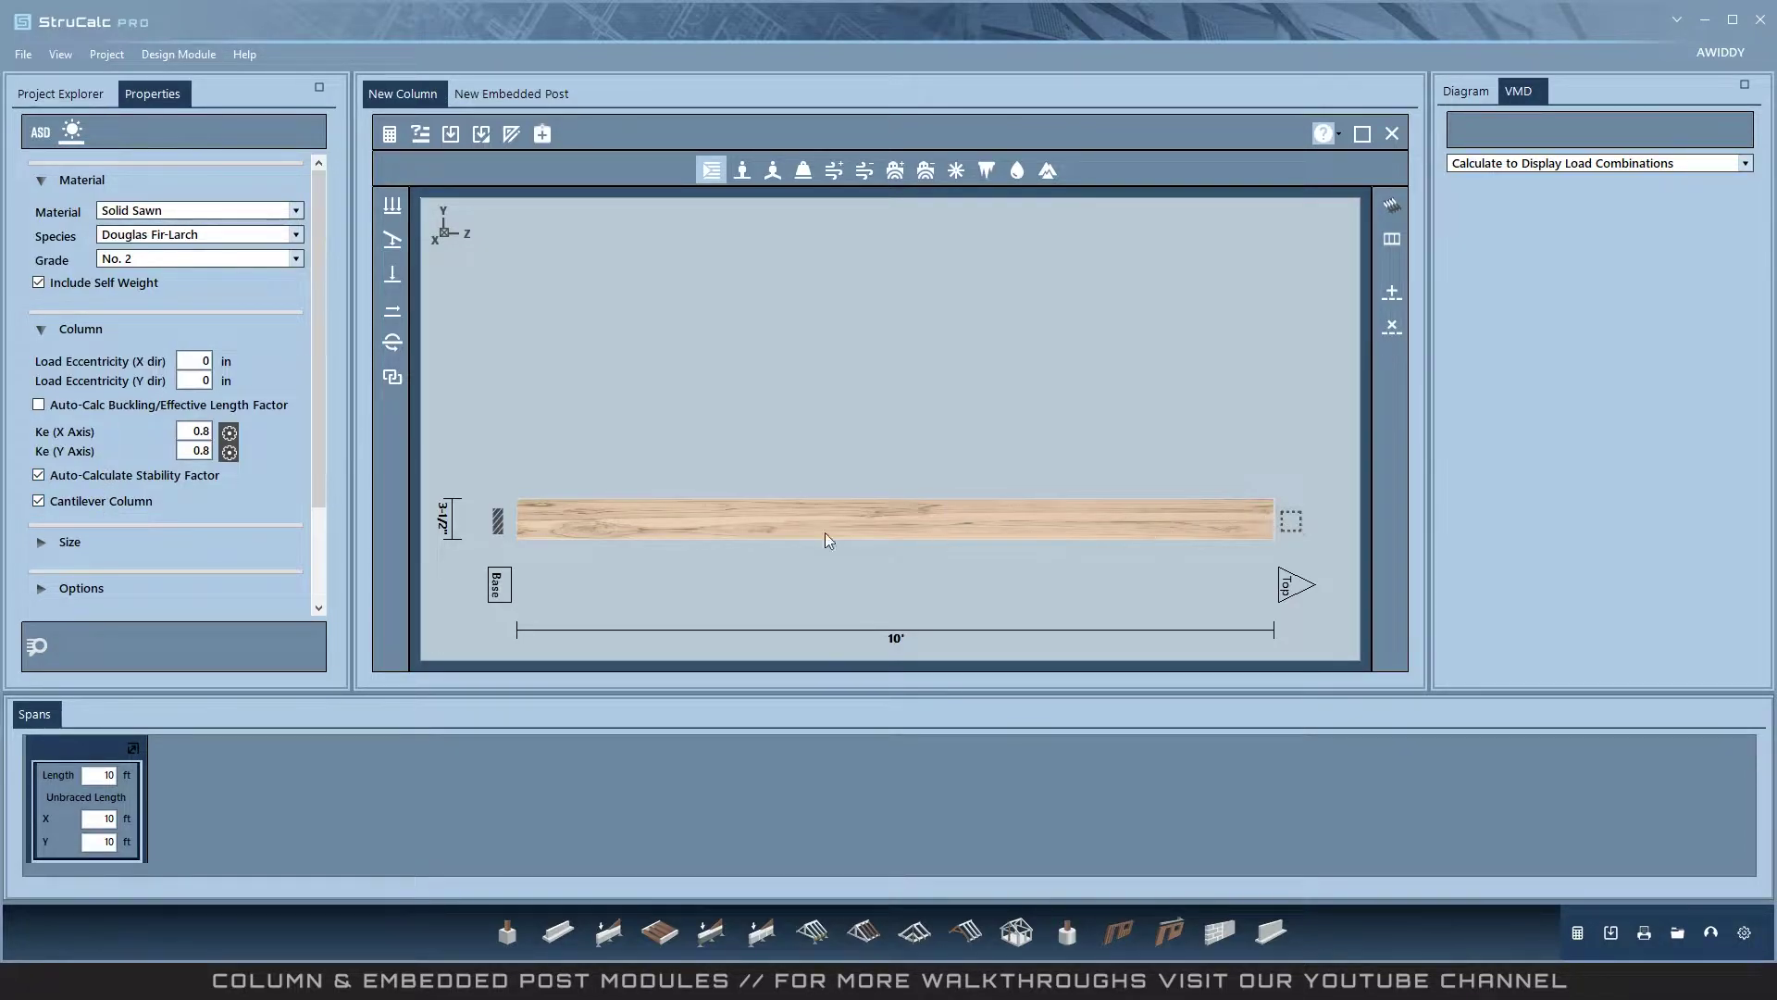
{"action": "left_click", "coordinate": [81, 501]}
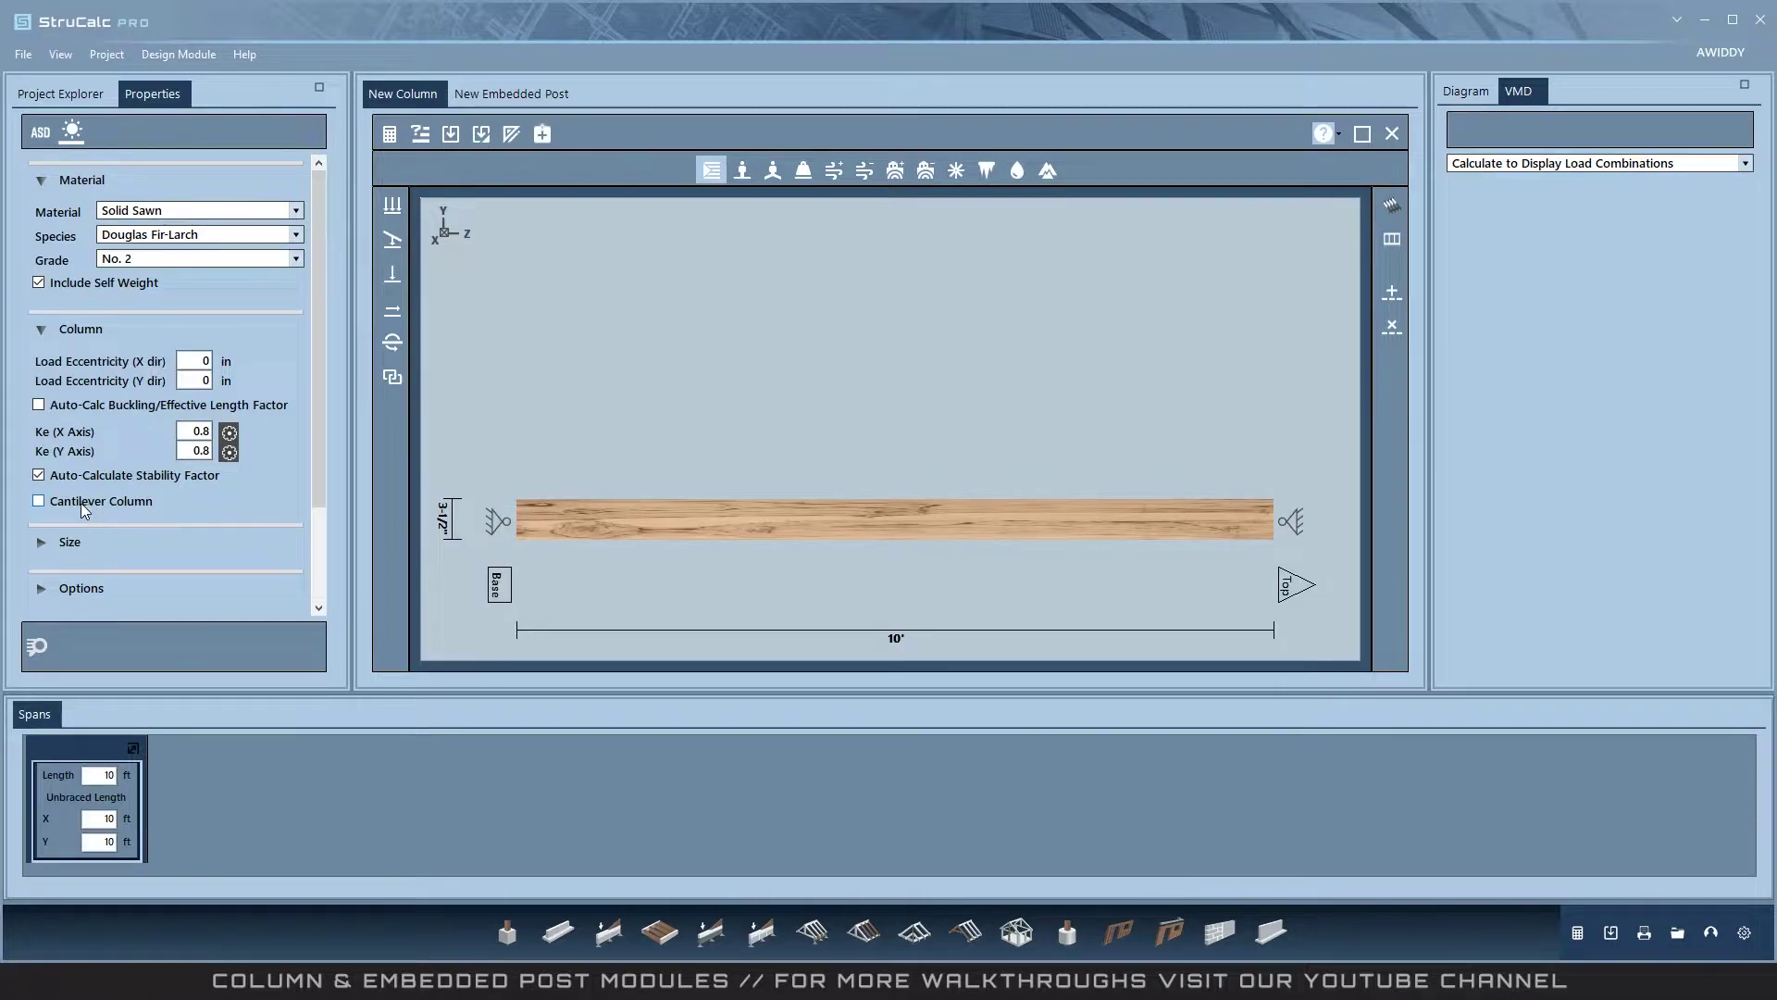
{"action": "left_click", "coordinate": [1393, 239]}
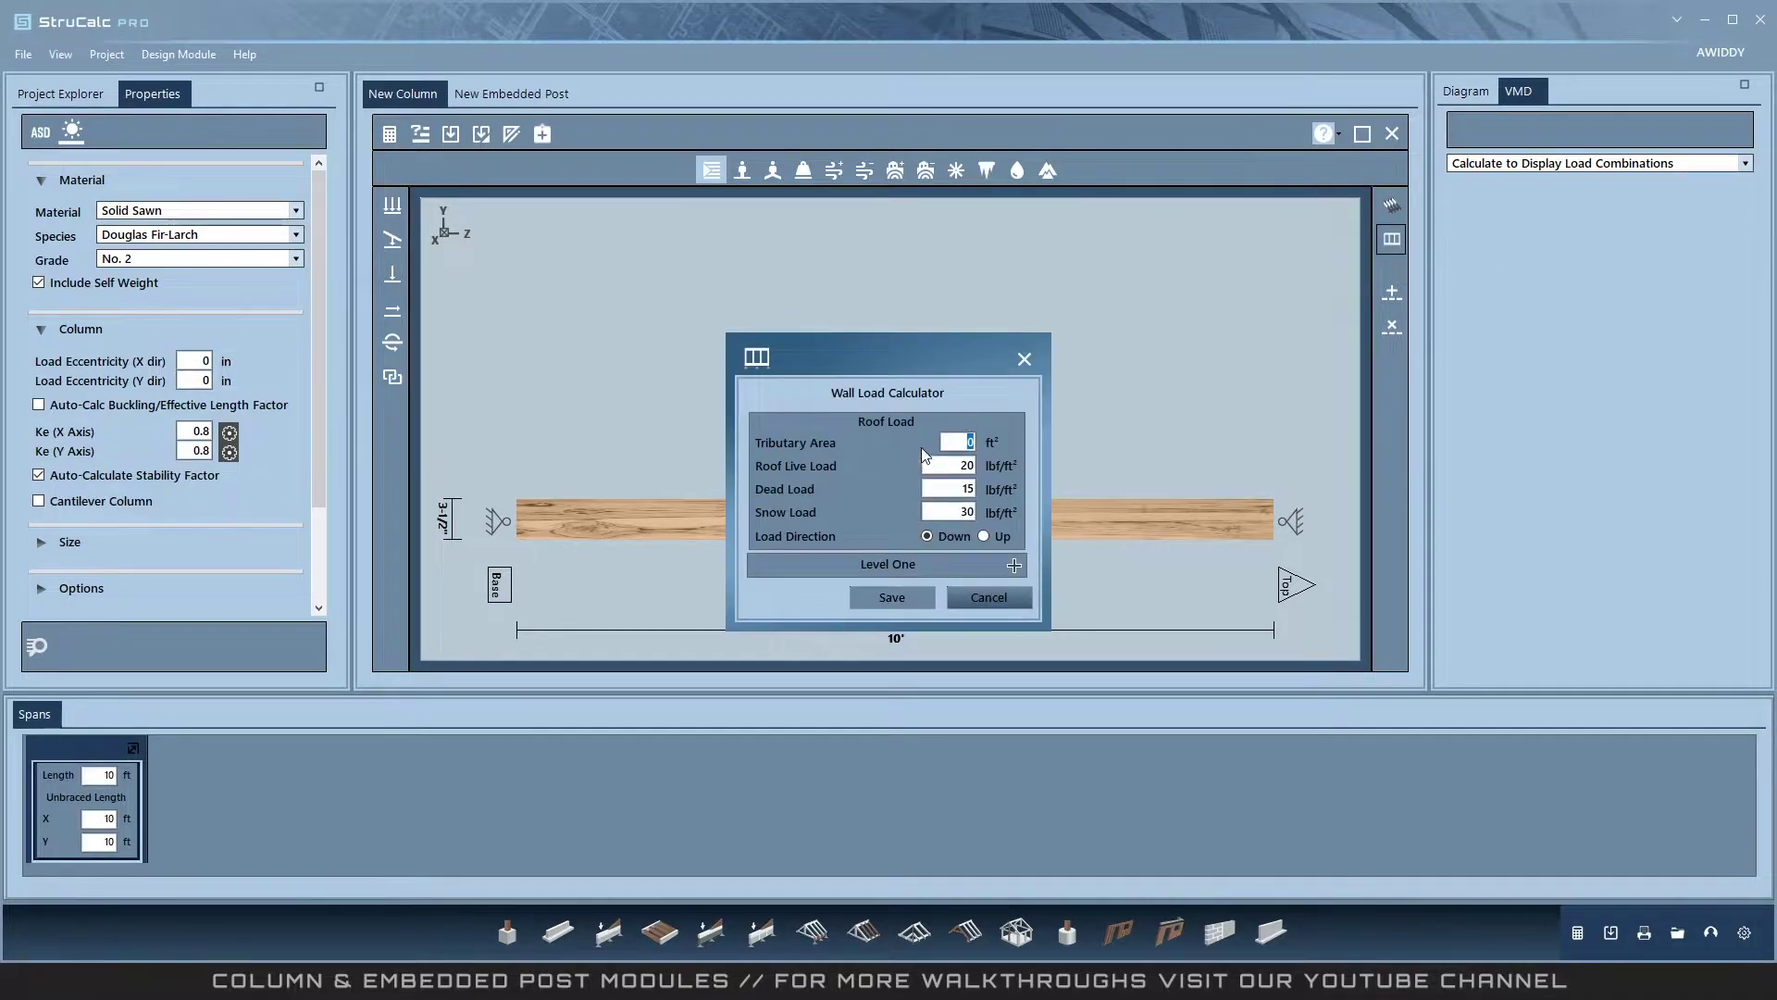
{"action": "left_click", "coordinate": [1015, 566]}
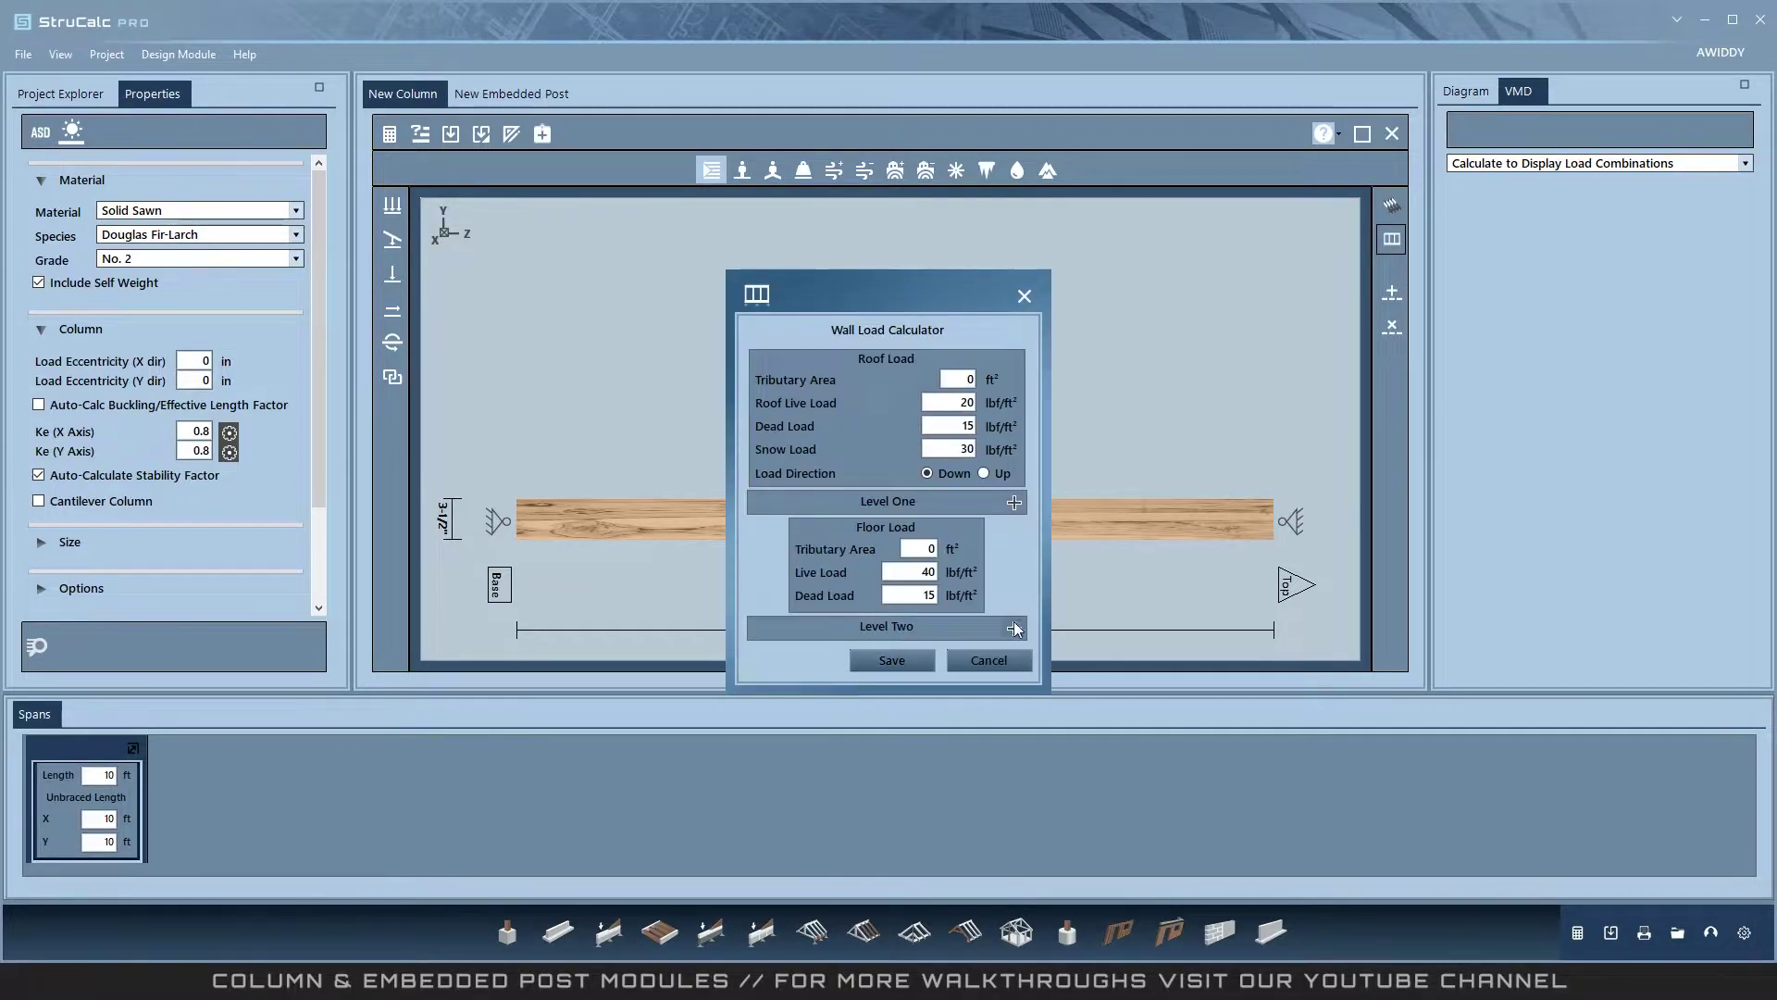
{"action": "left_click", "coordinate": [1014, 629]}
{"action": "left_click", "coordinate": [1020, 691]}
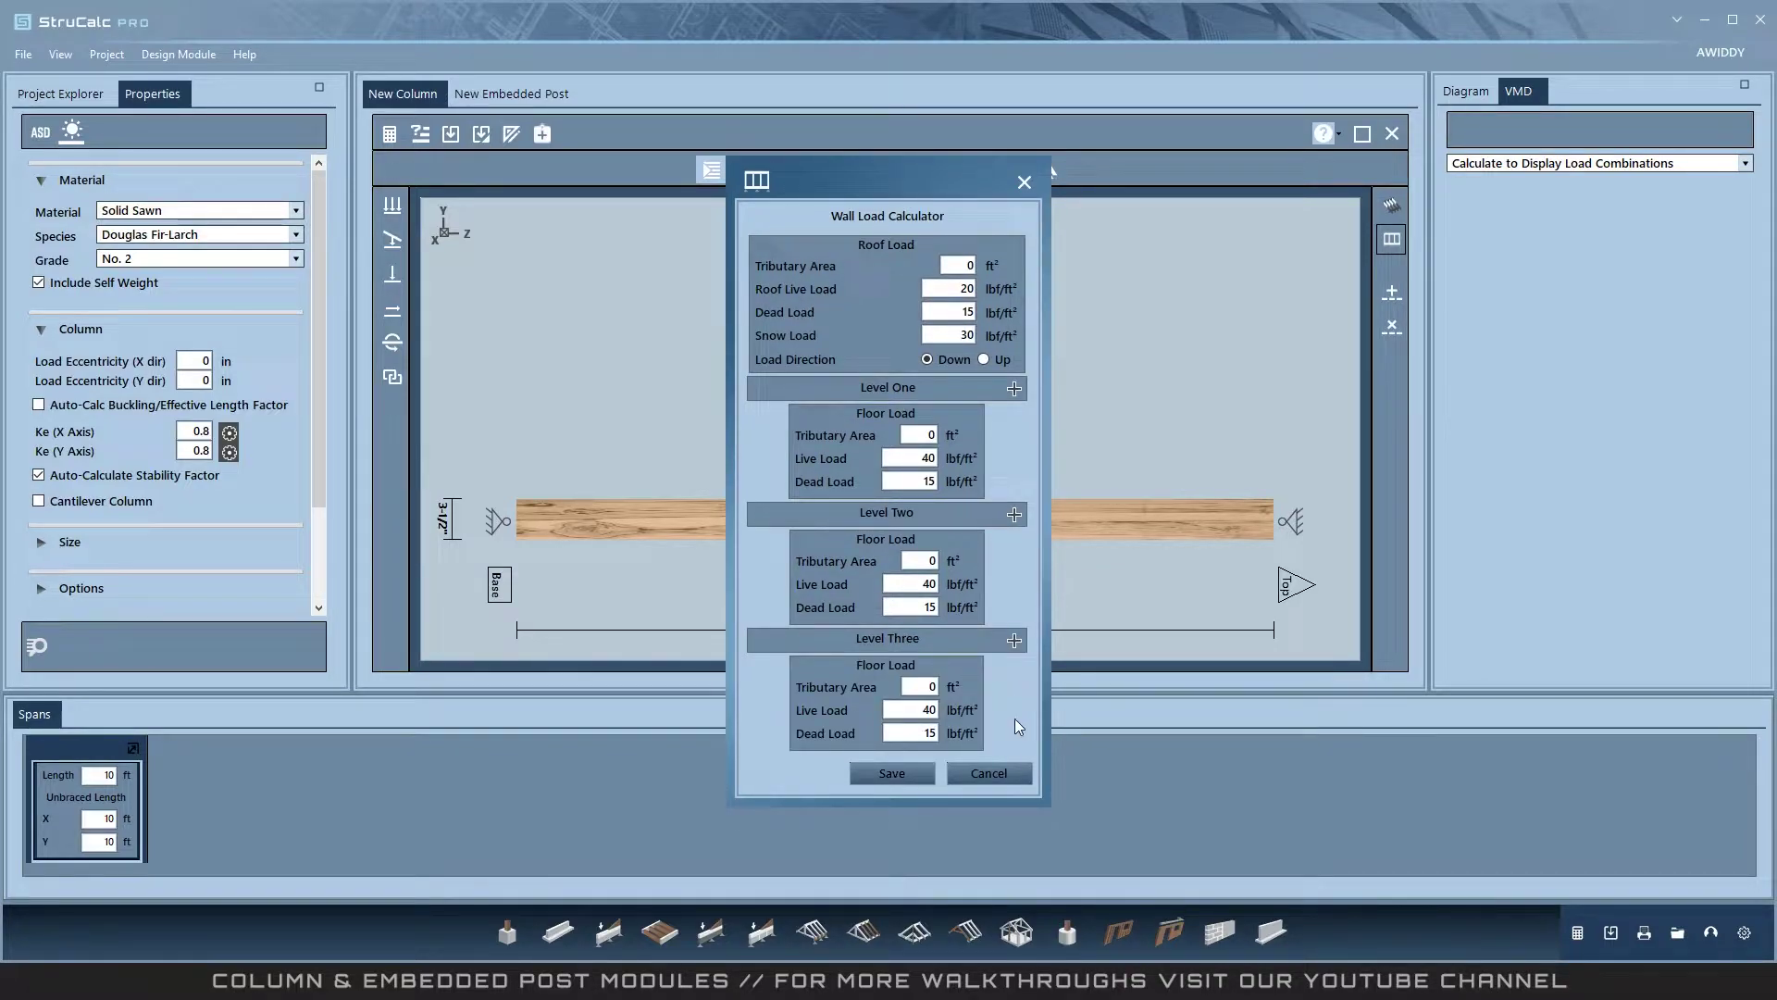
{"action": "left_click", "coordinate": [892, 772]}
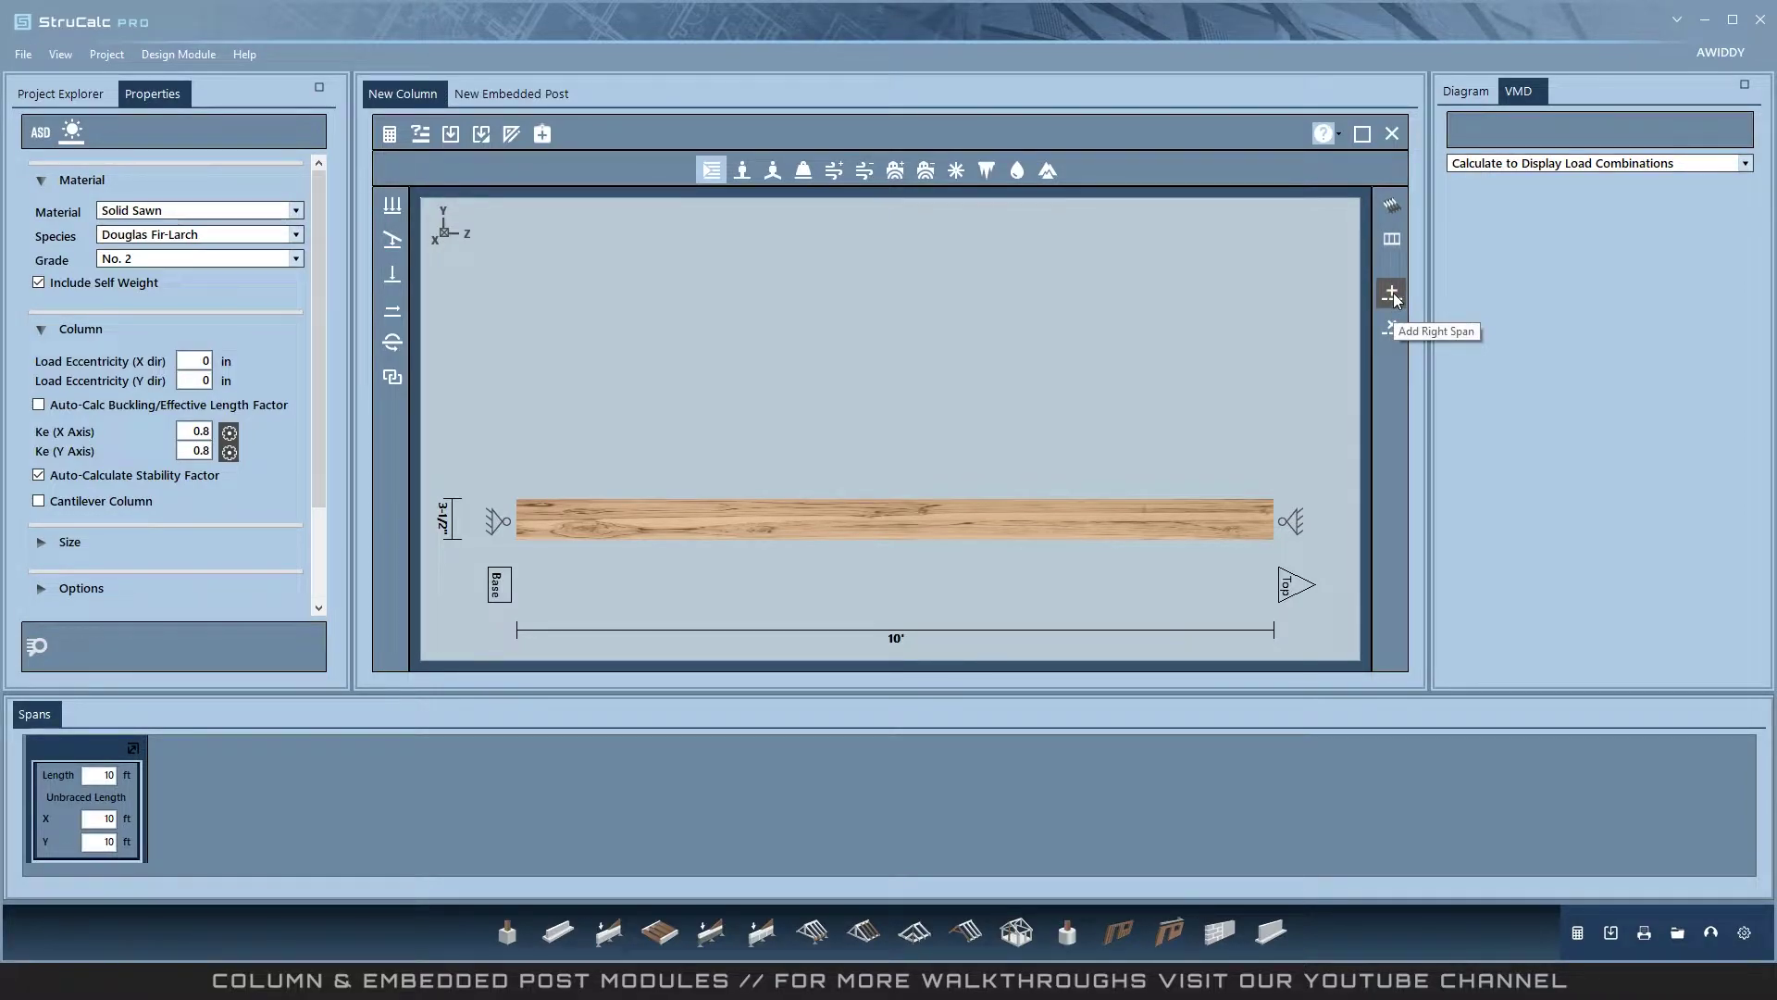
Add a 5' right span after the 10' span for a 15' column.
{"action": "left_click", "coordinate": [1391, 293]}
{"action": "left_click_drag", "start_coordinate": [1009, 453], "coordinate": [959, 451]}
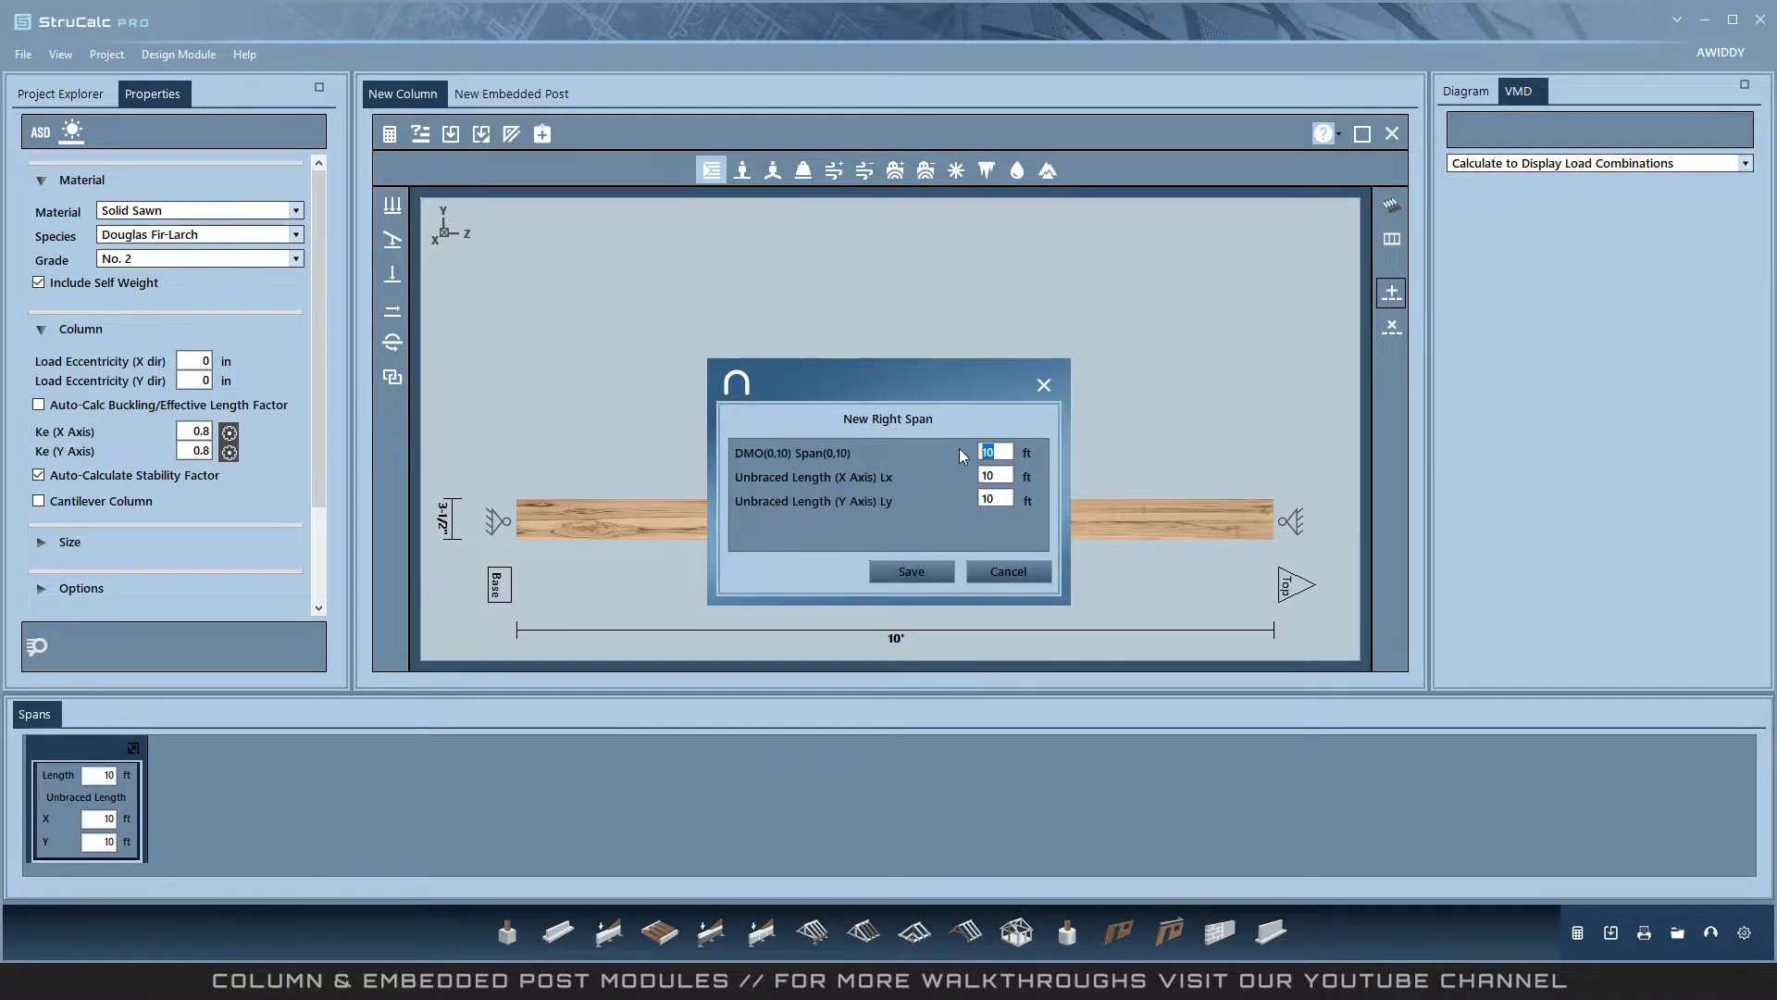
{"action": "type", "text": "5"}
{"action": "left_click", "coordinate": [932, 569]}
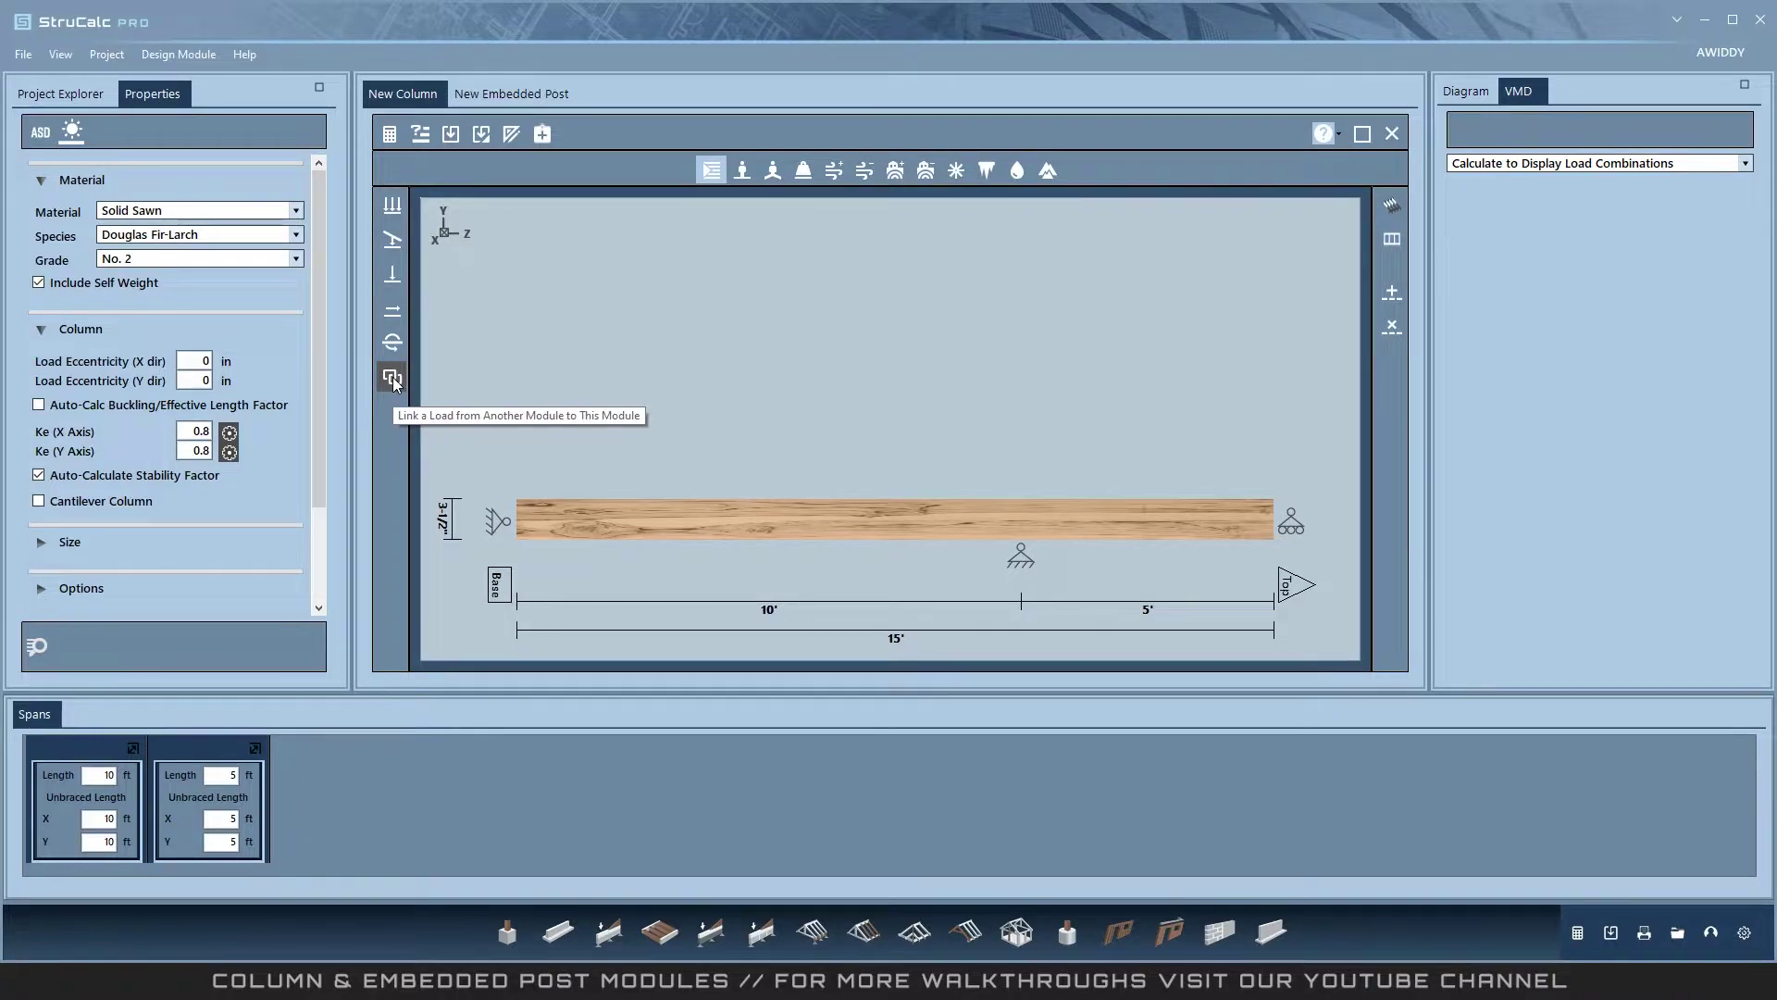
Flip the column view's axis orientation and glance at the roof and floor load form.
{"action": "left_click", "coordinate": [447, 237]}
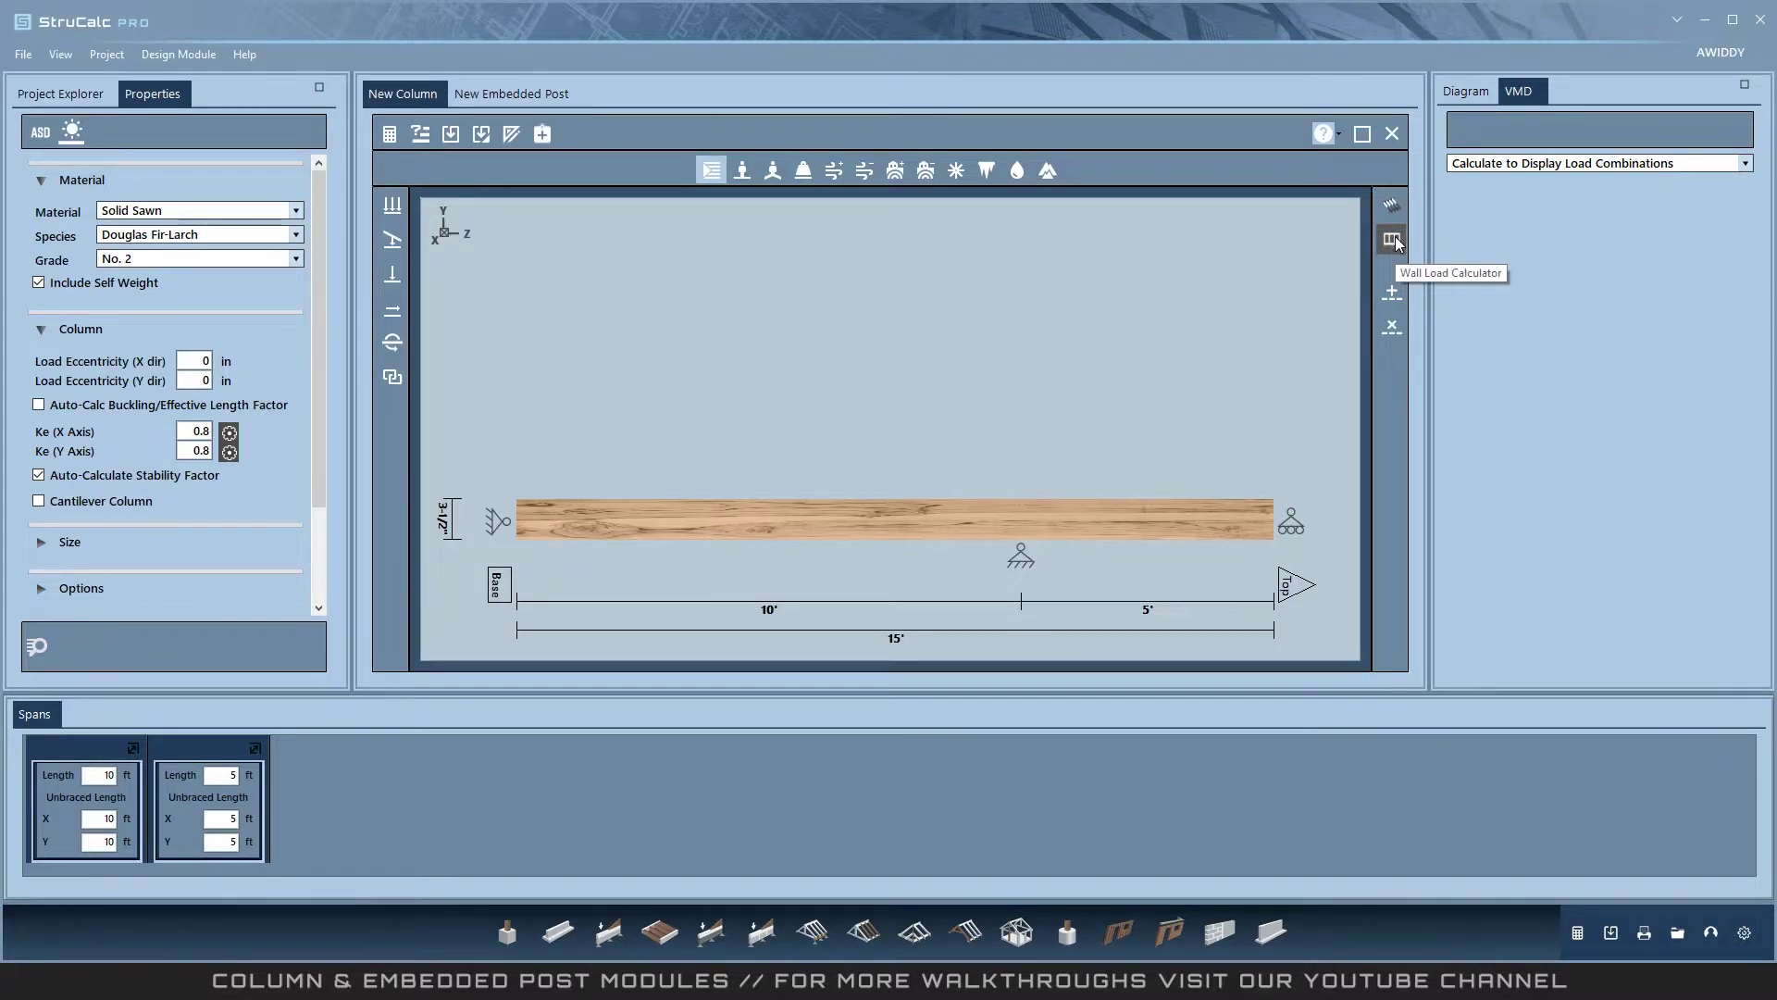
{"action": "left_click", "coordinate": [512, 135]}
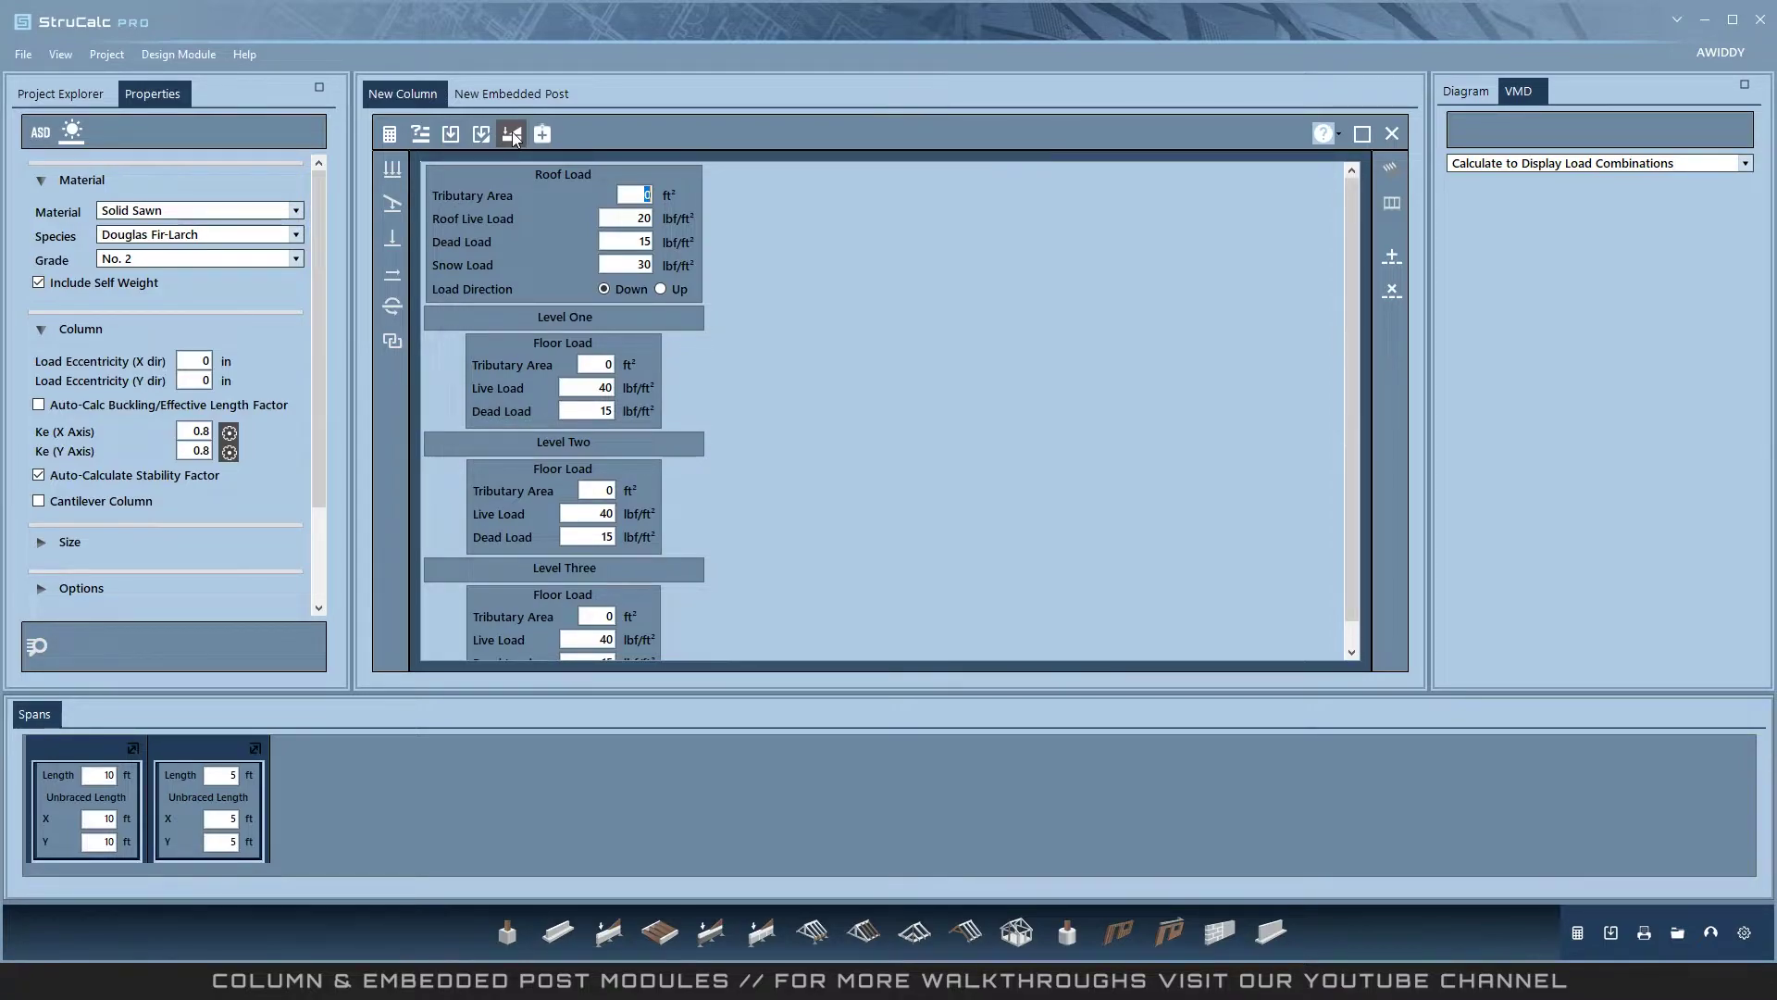
{"action": "left_click", "coordinate": [513, 135]}
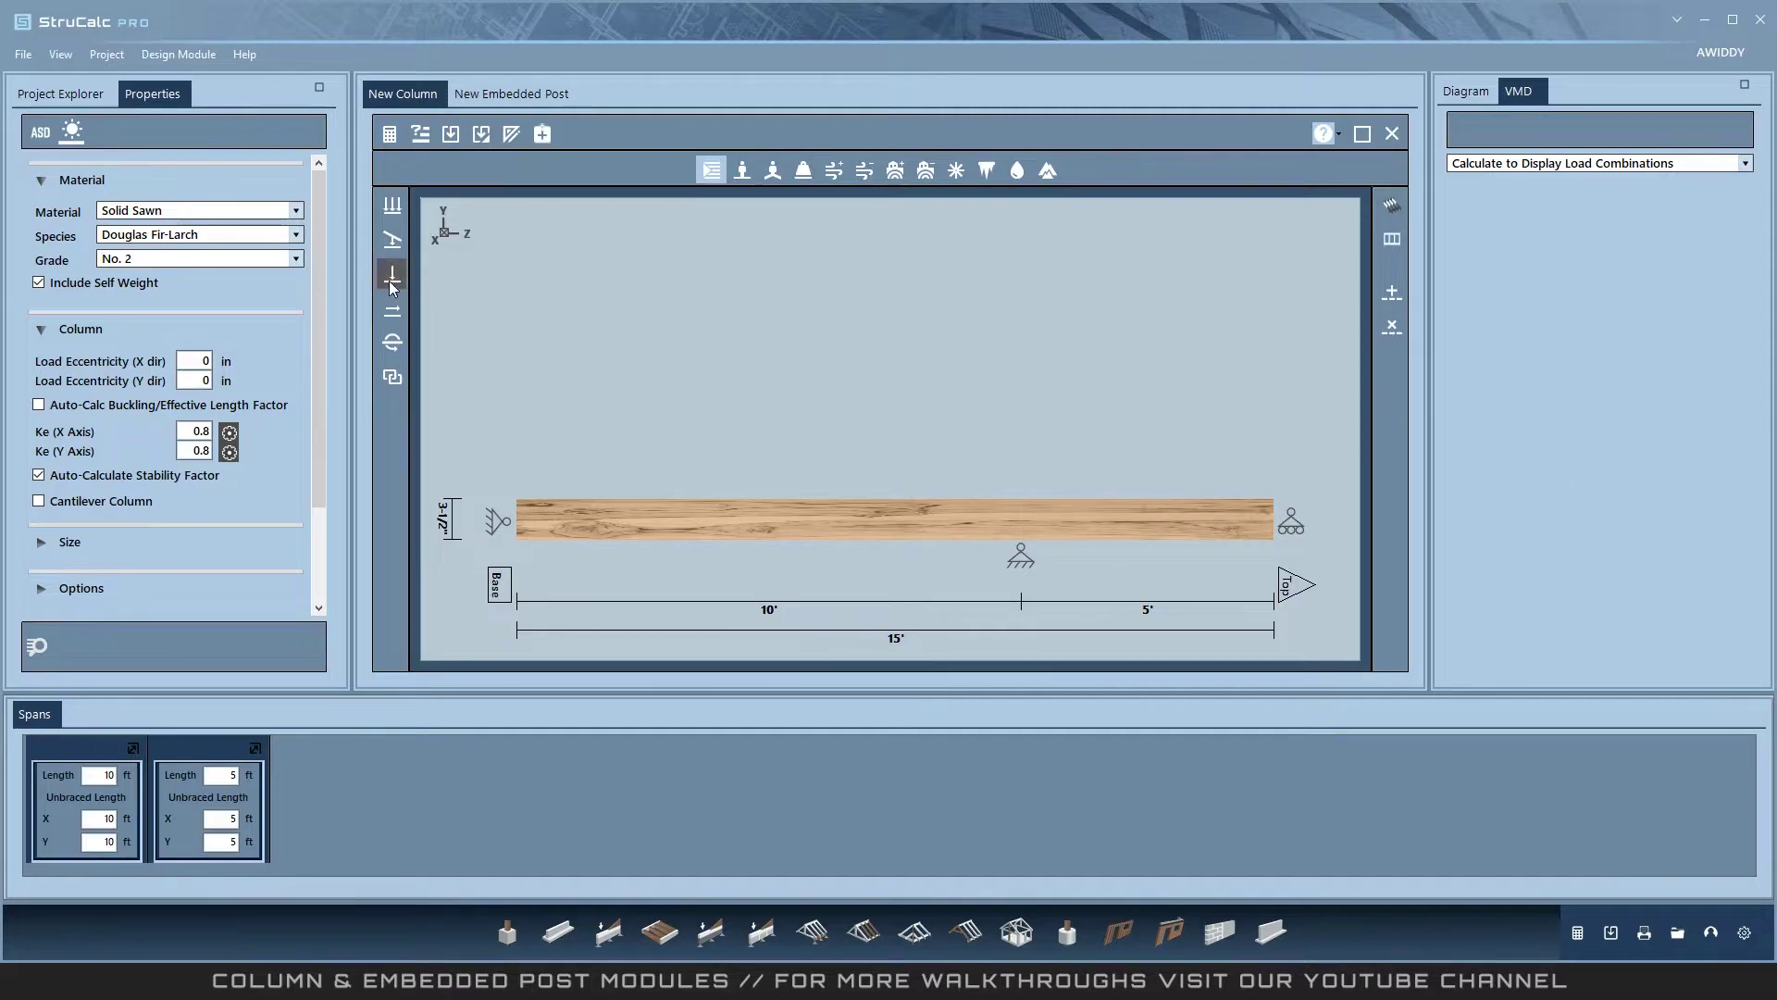
Add a 40 lbf Live axial load located at 15 ft.
{"action": "left_click", "coordinate": [392, 310]}
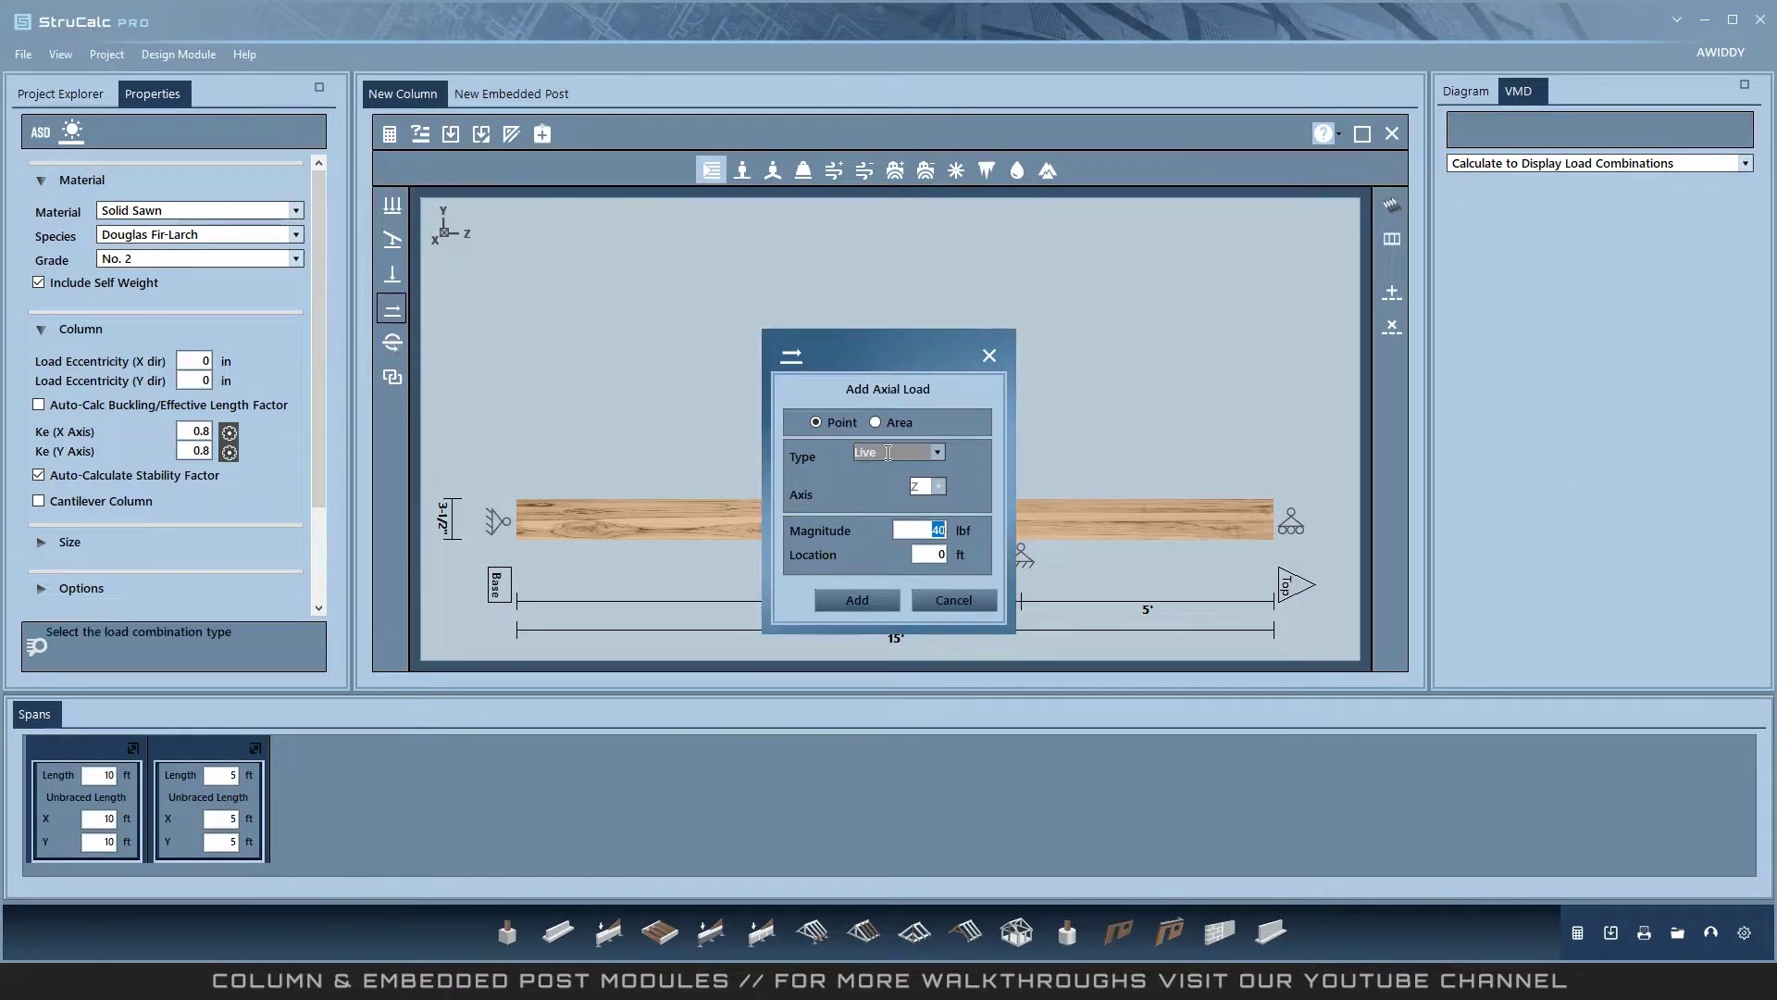
{"action": "left_click", "coordinate": [936, 554]}
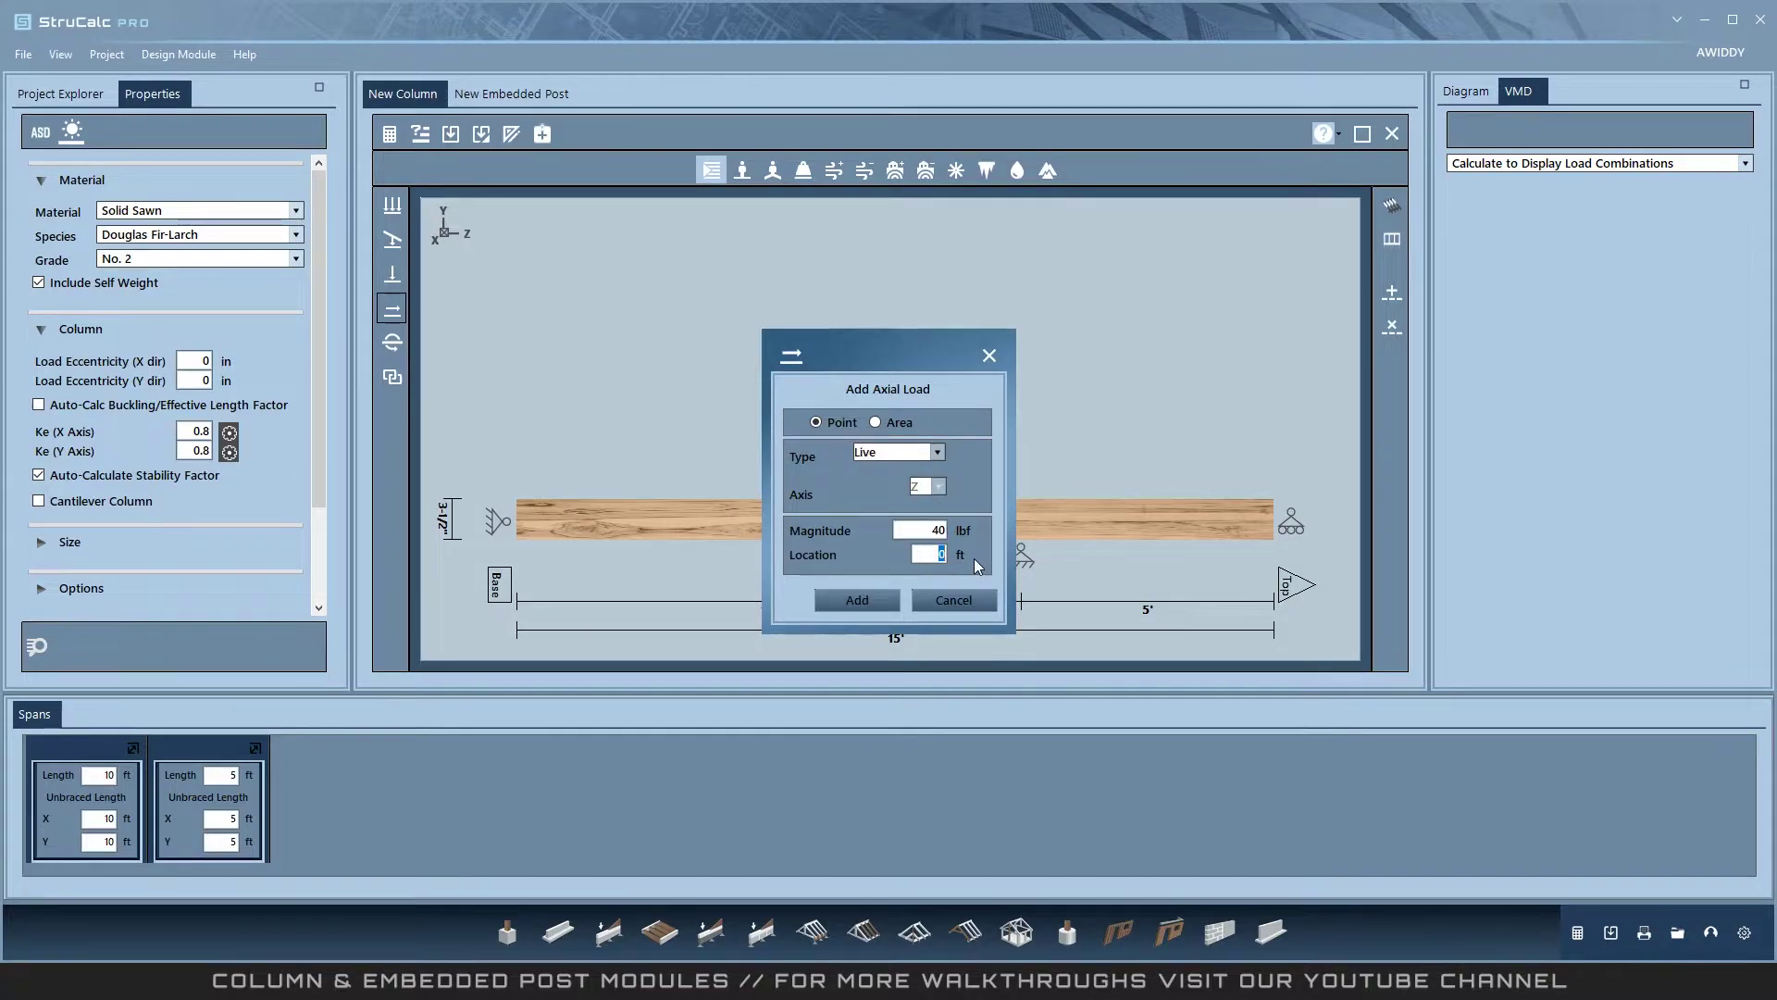
{"action": "type", "text": "15"}
{"action": "left_click", "coordinate": [838, 600]}
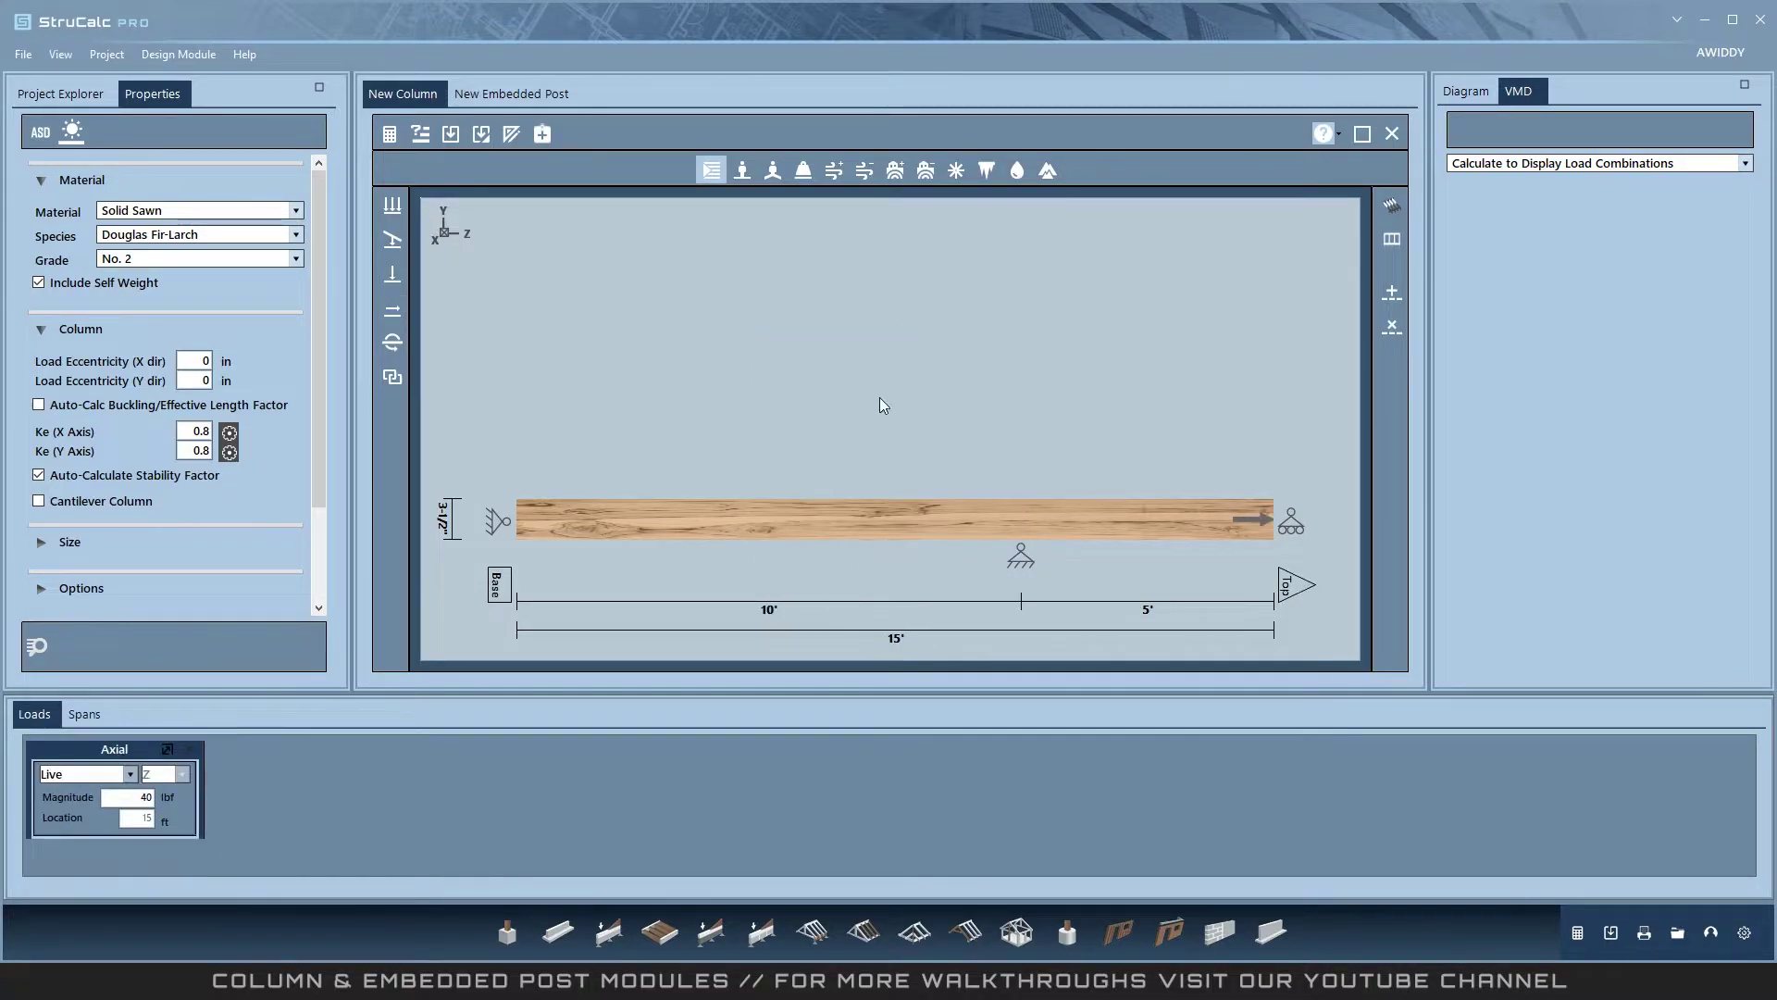
Add a 30 lbf/ft Snow uniform load running from 0 to 10 ft.
{"action": "left_click", "coordinate": [395, 206]}
{"action": "left_click", "coordinate": [937, 426]}
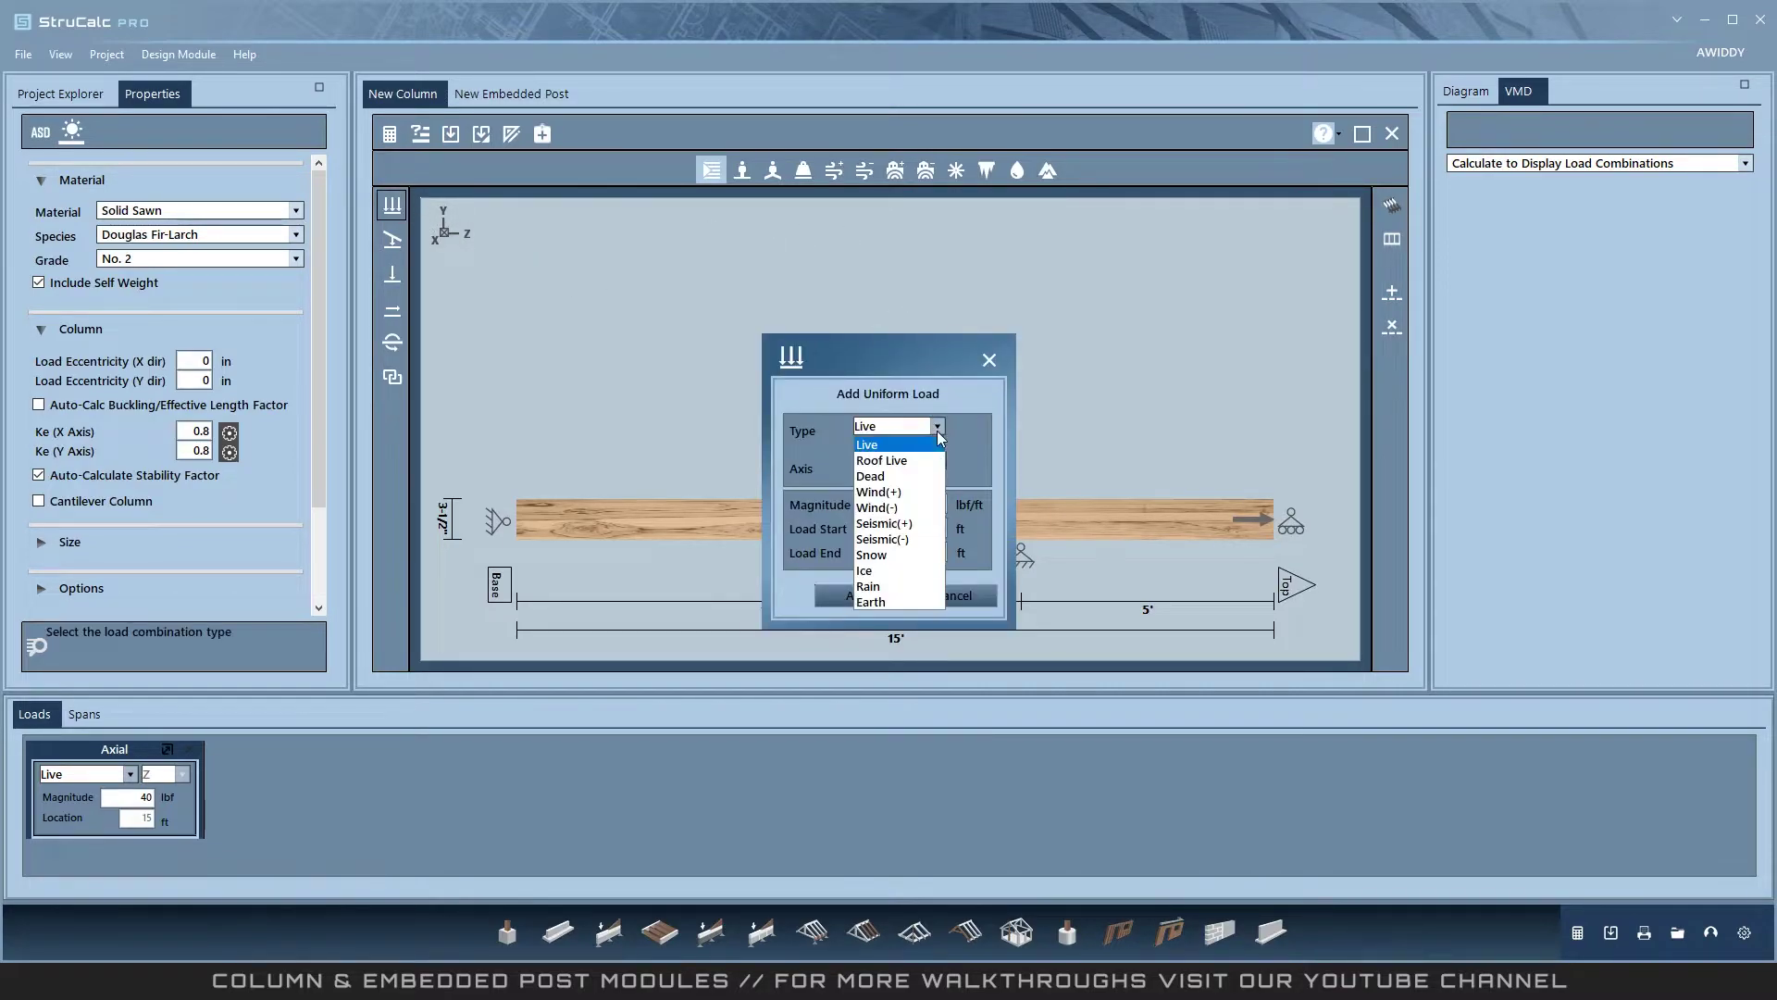
{"action": "left_click", "coordinate": [889, 555]}
{"action": "left_click", "coordinate": [931, 553]}
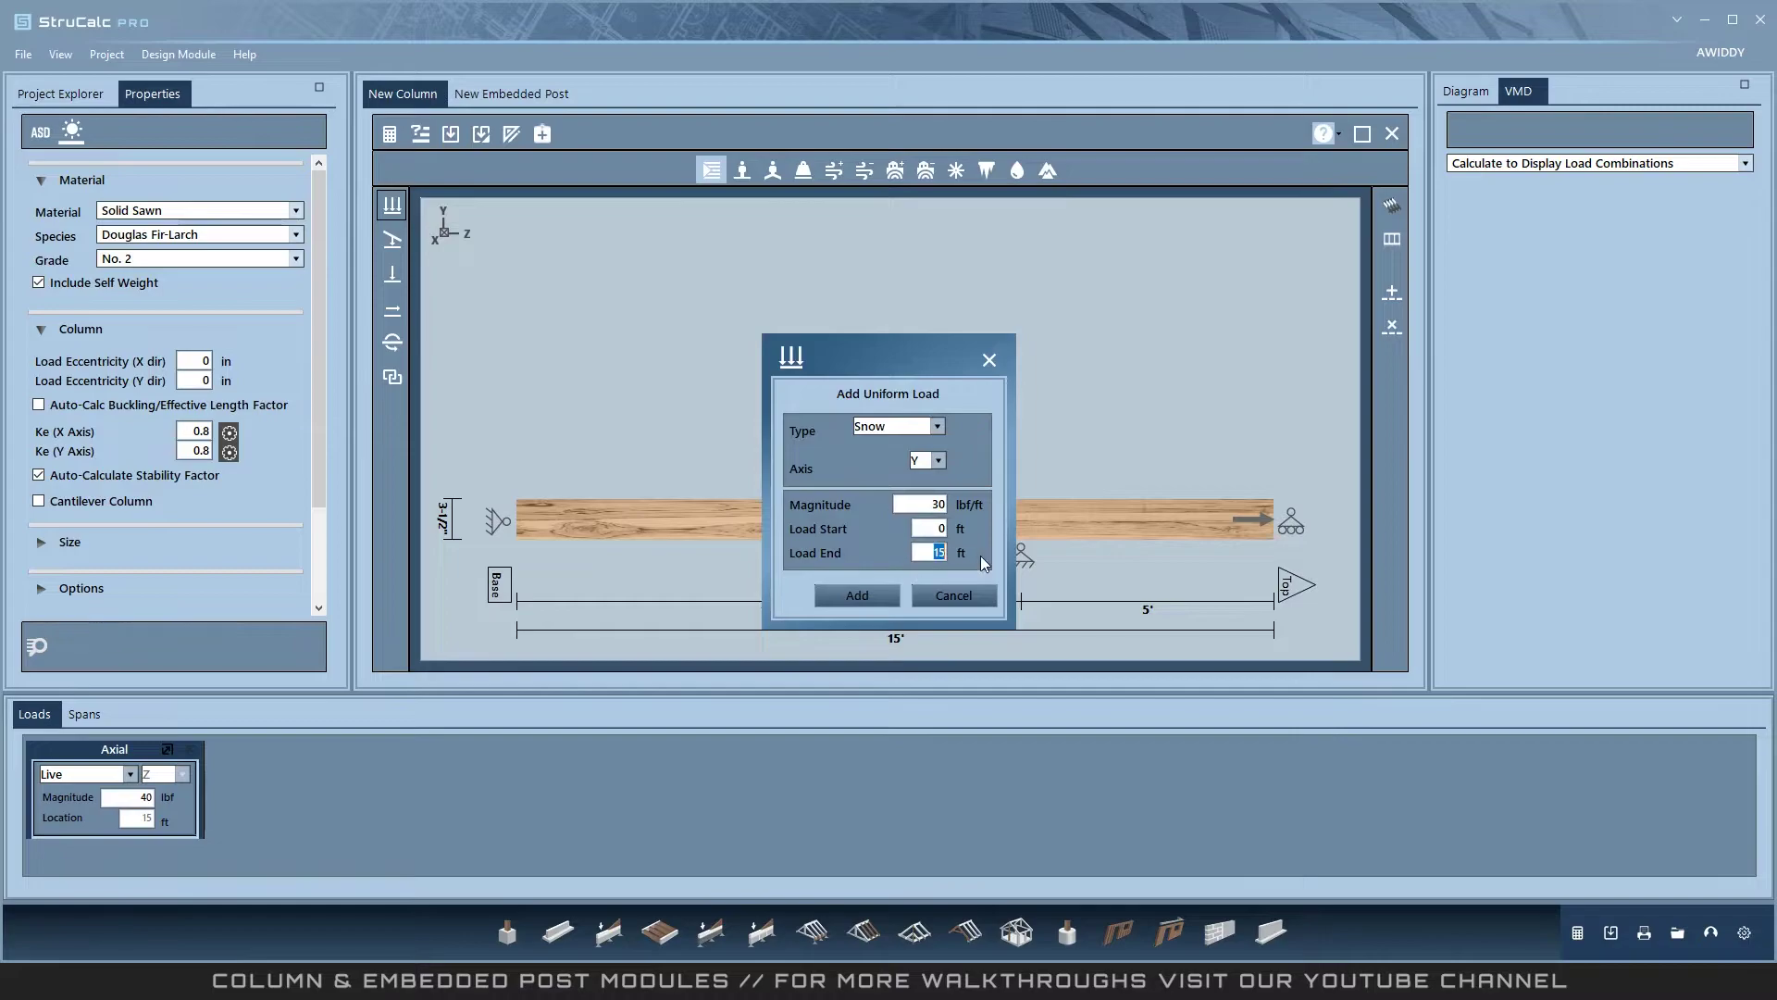
{"action": "type", "text": "10"}
{"action": "left_click", "coordinate": [861, 593]}
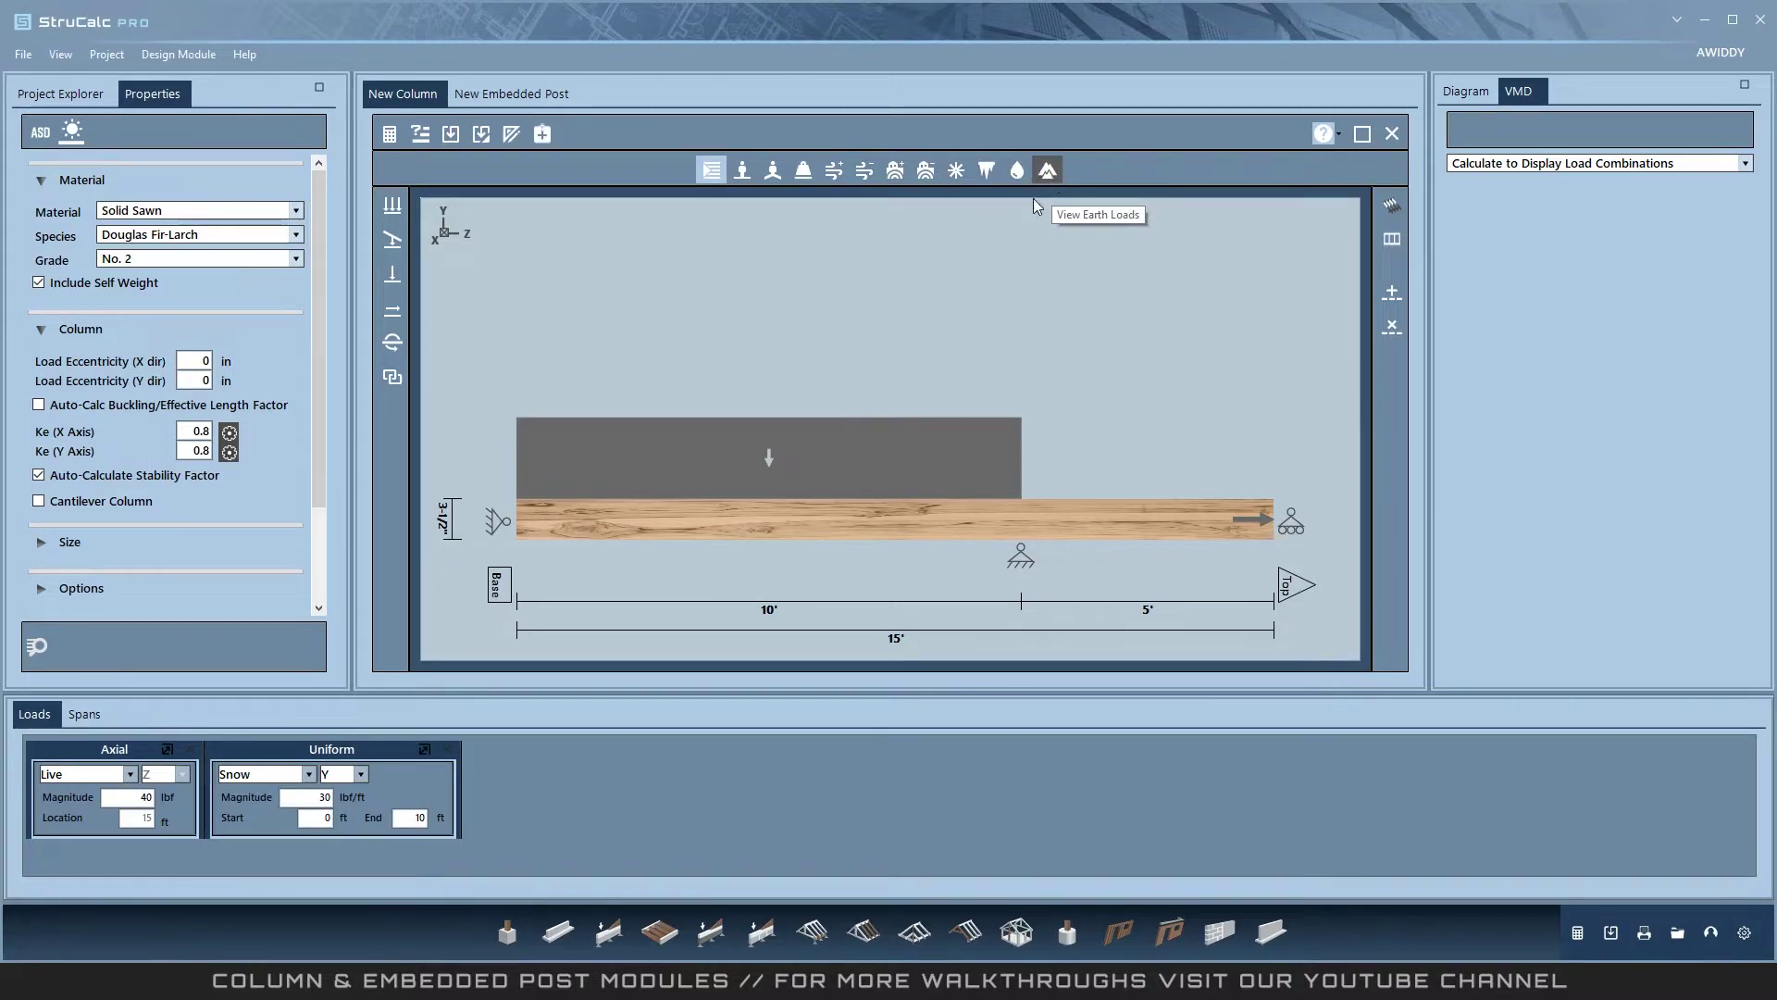
{"action": "left_click", "coordinate": [133, 775]}
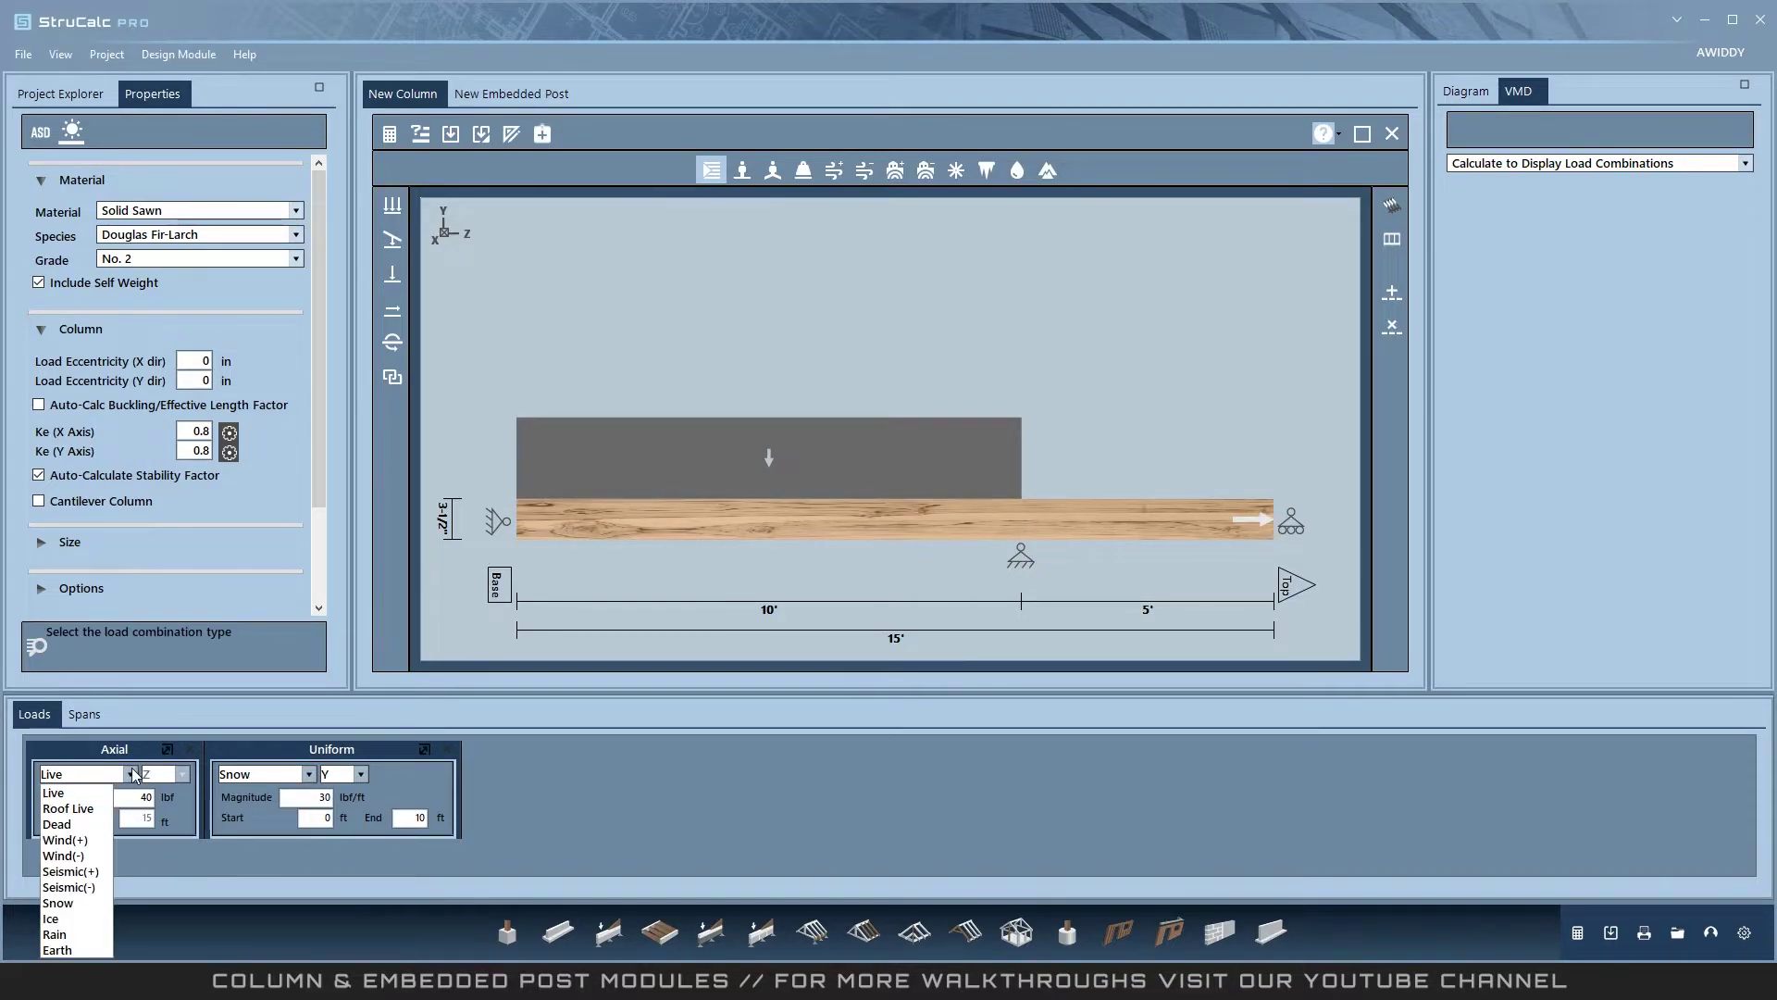
{"action": "left_click", "coordinate": [89, 716]}
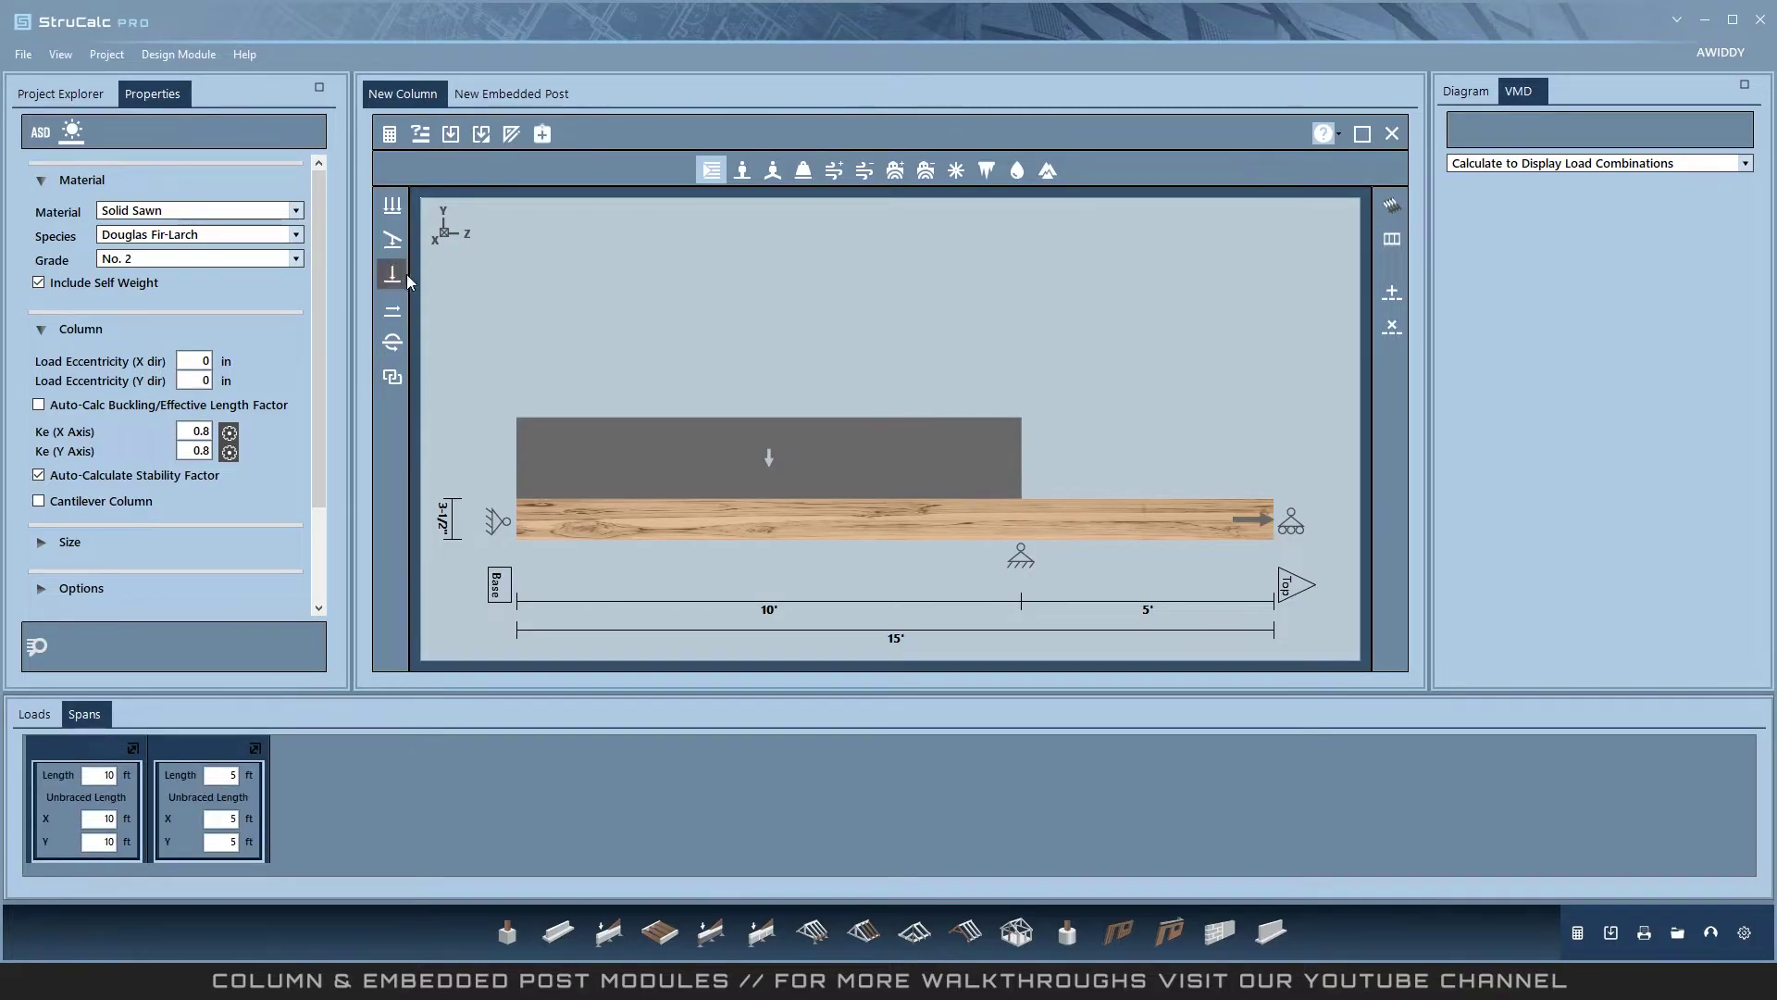
Autosize the column with only No. 2 grade and apply the 3.5 × 3.5 result.
{"action": "left_click", "coordinate": [428, 139]}
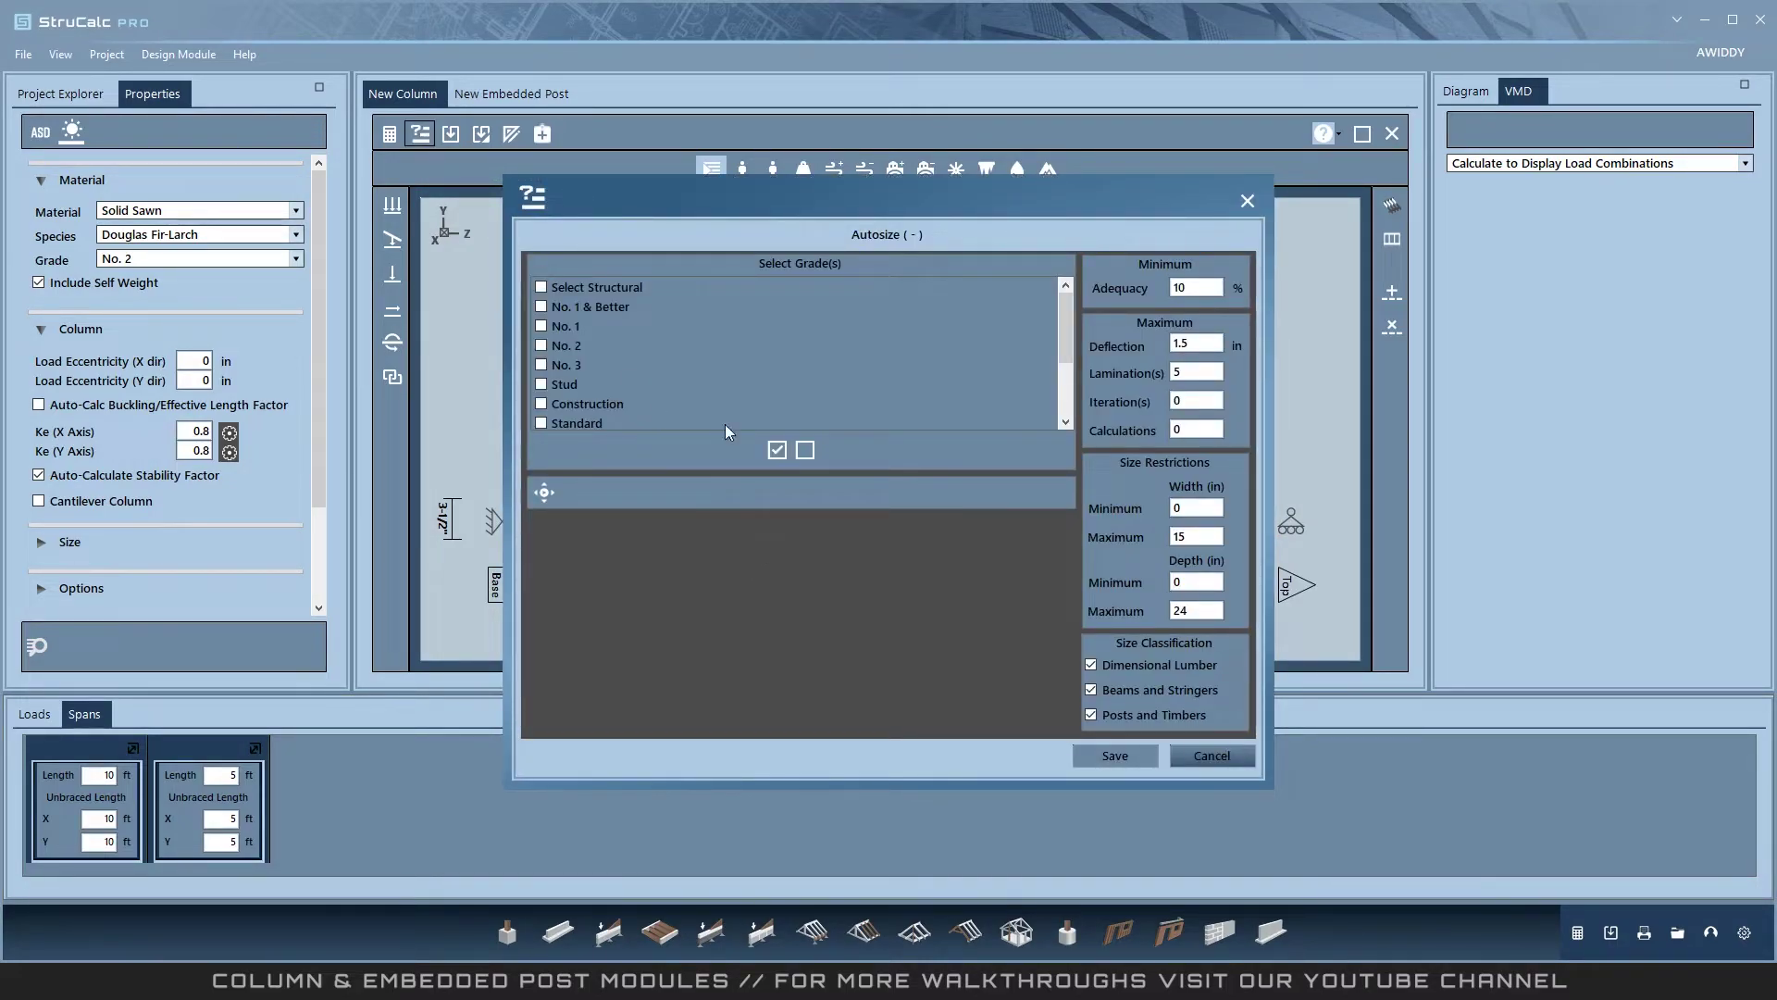
{"action": "left_click", "coordinate": [542, 346]}
{"action": "left_click", "coordinate": [545, 493]}
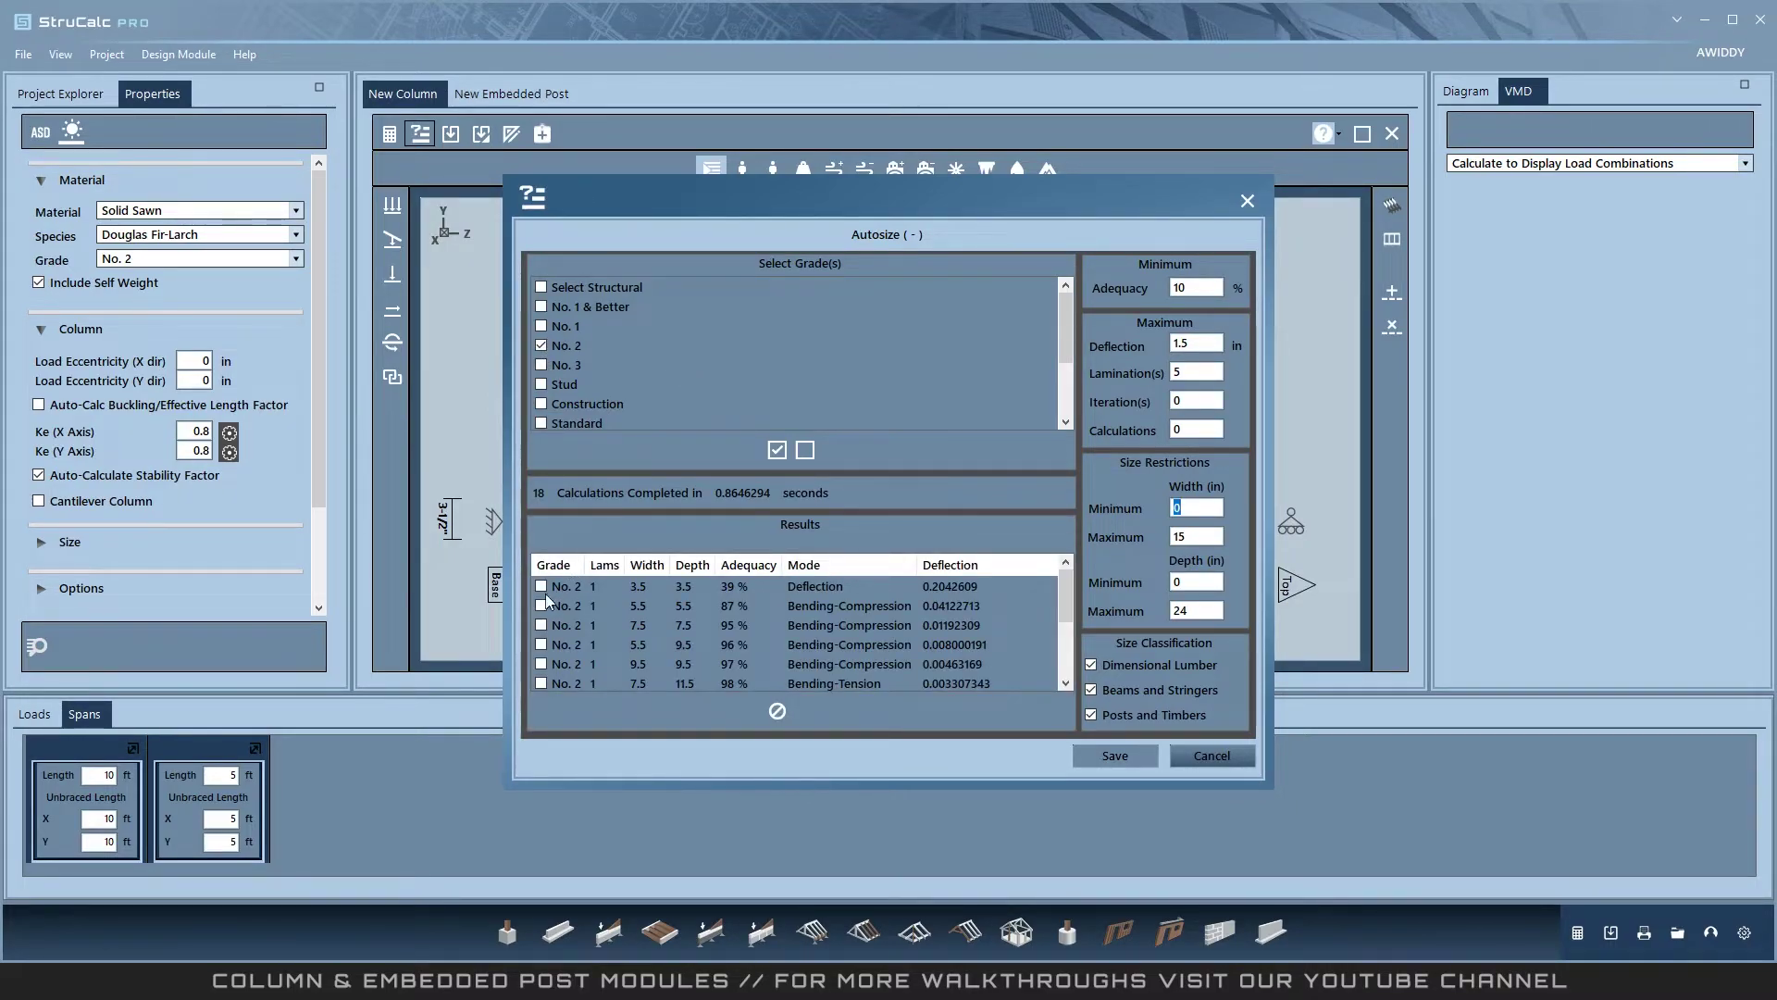
{"action": "left_click", "coordinate": [541, 587]}
{"action": "left_click", "coordinate": [1121, 761]}
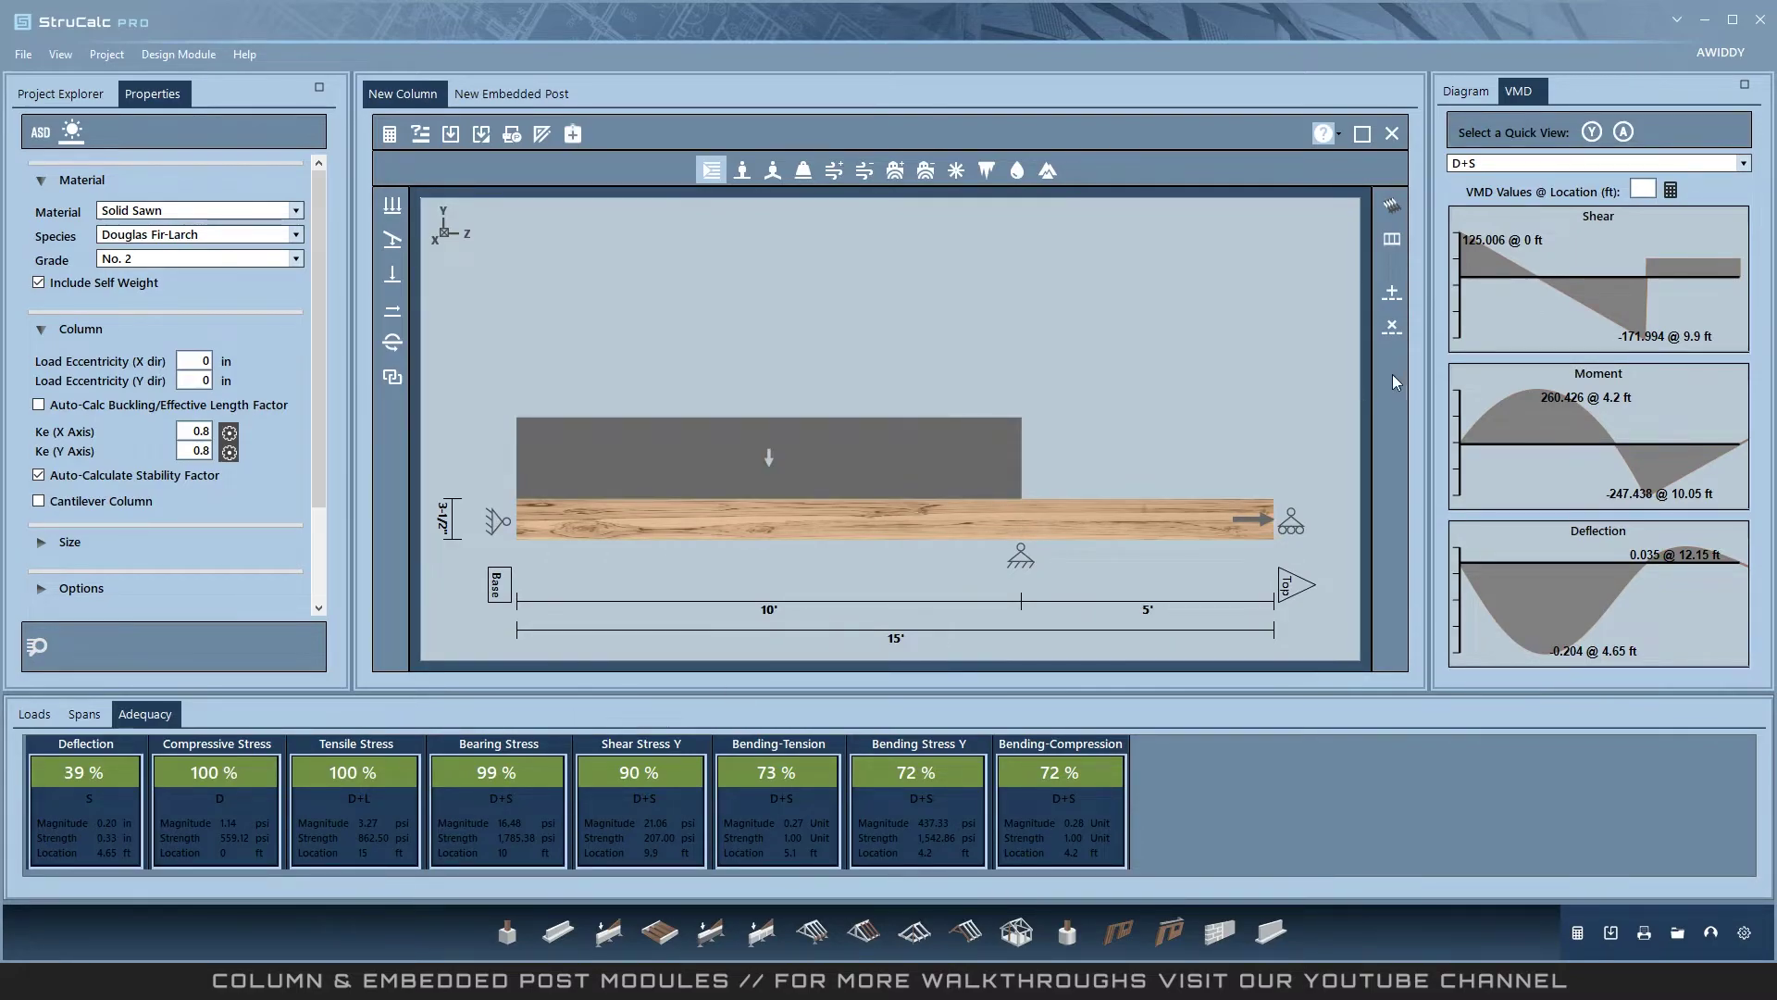
Switch the VMD quick view load combination from D+S to D+0.75L+0.75S.
{"action": "left_click", "coordinate": [1746, 164]}
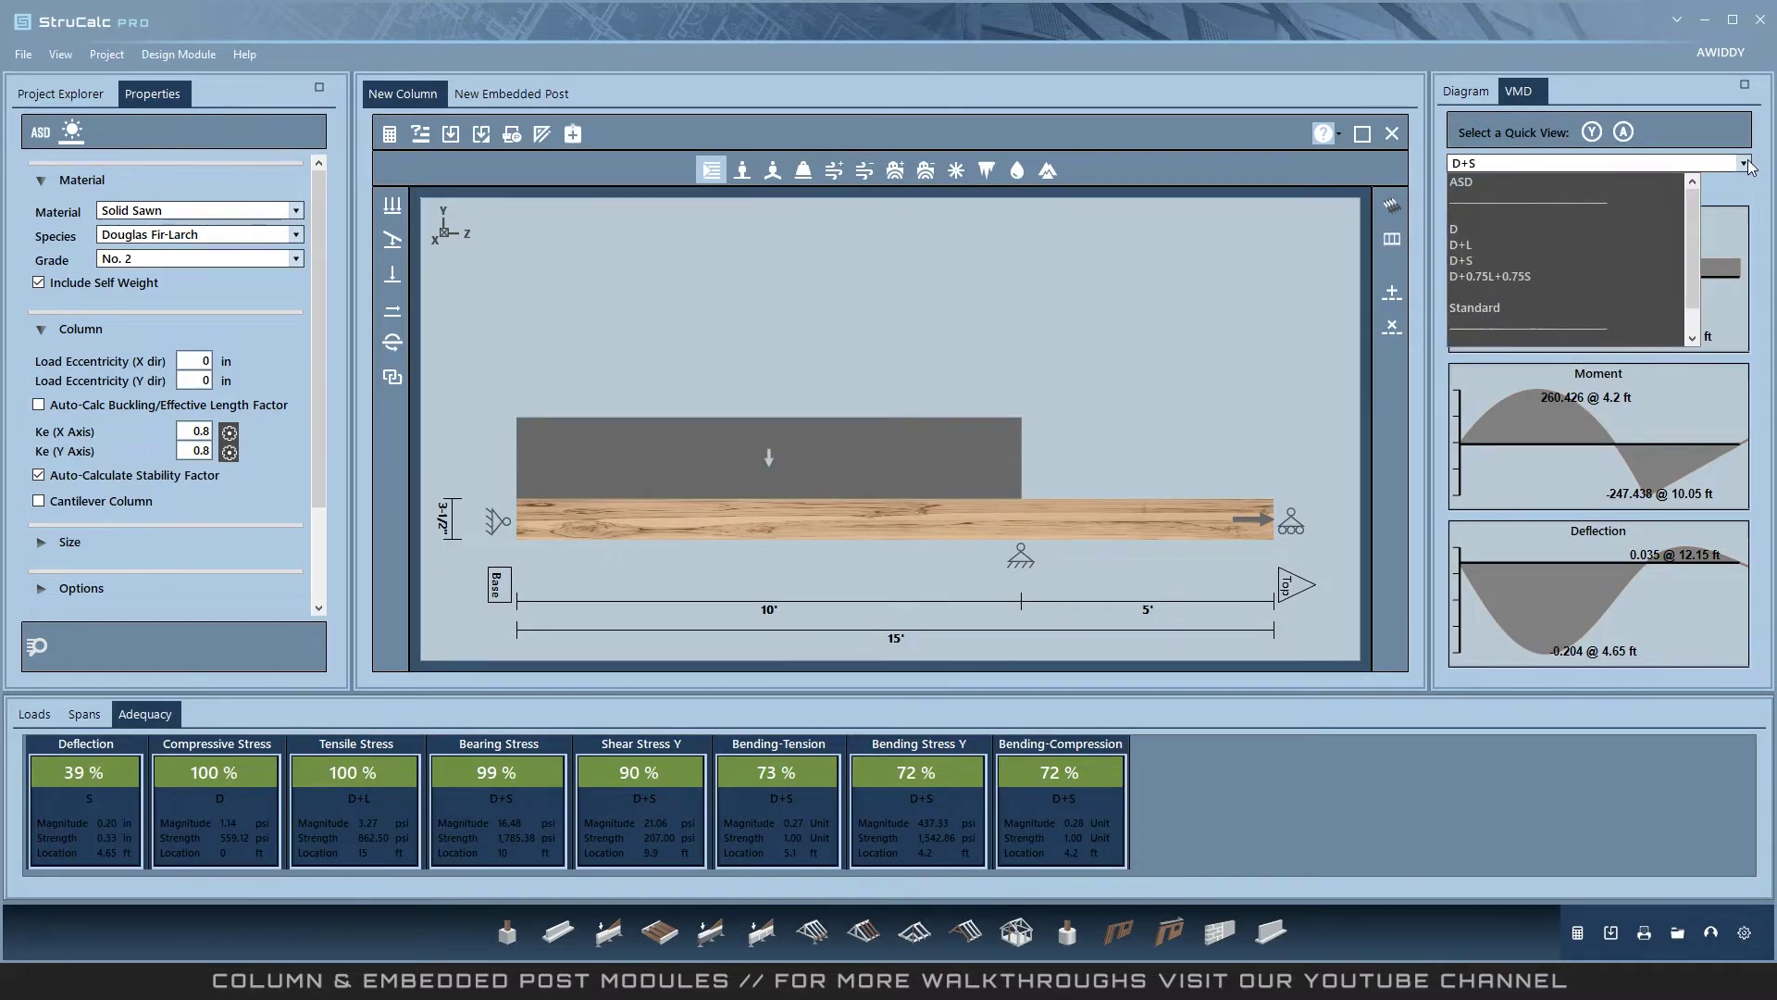
{"action": "left_click", "coordinate": [1564, 283]}
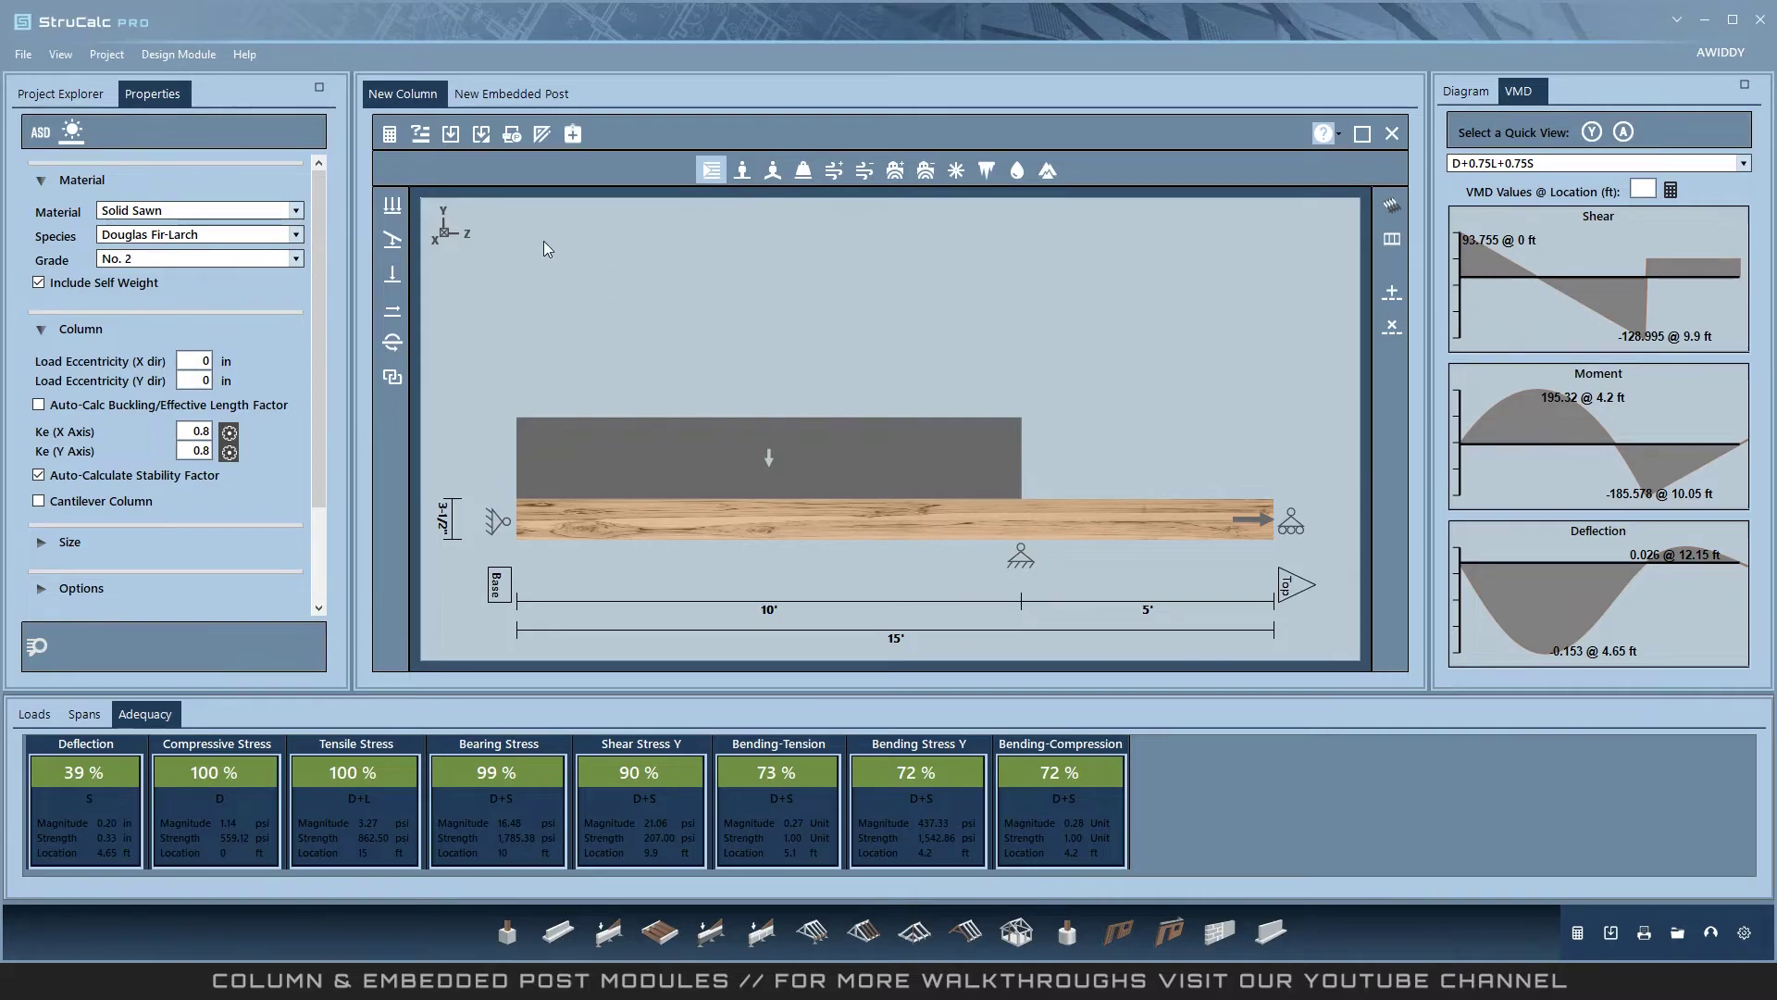
{"action": "left_click", "coordinate": [511, 135]}
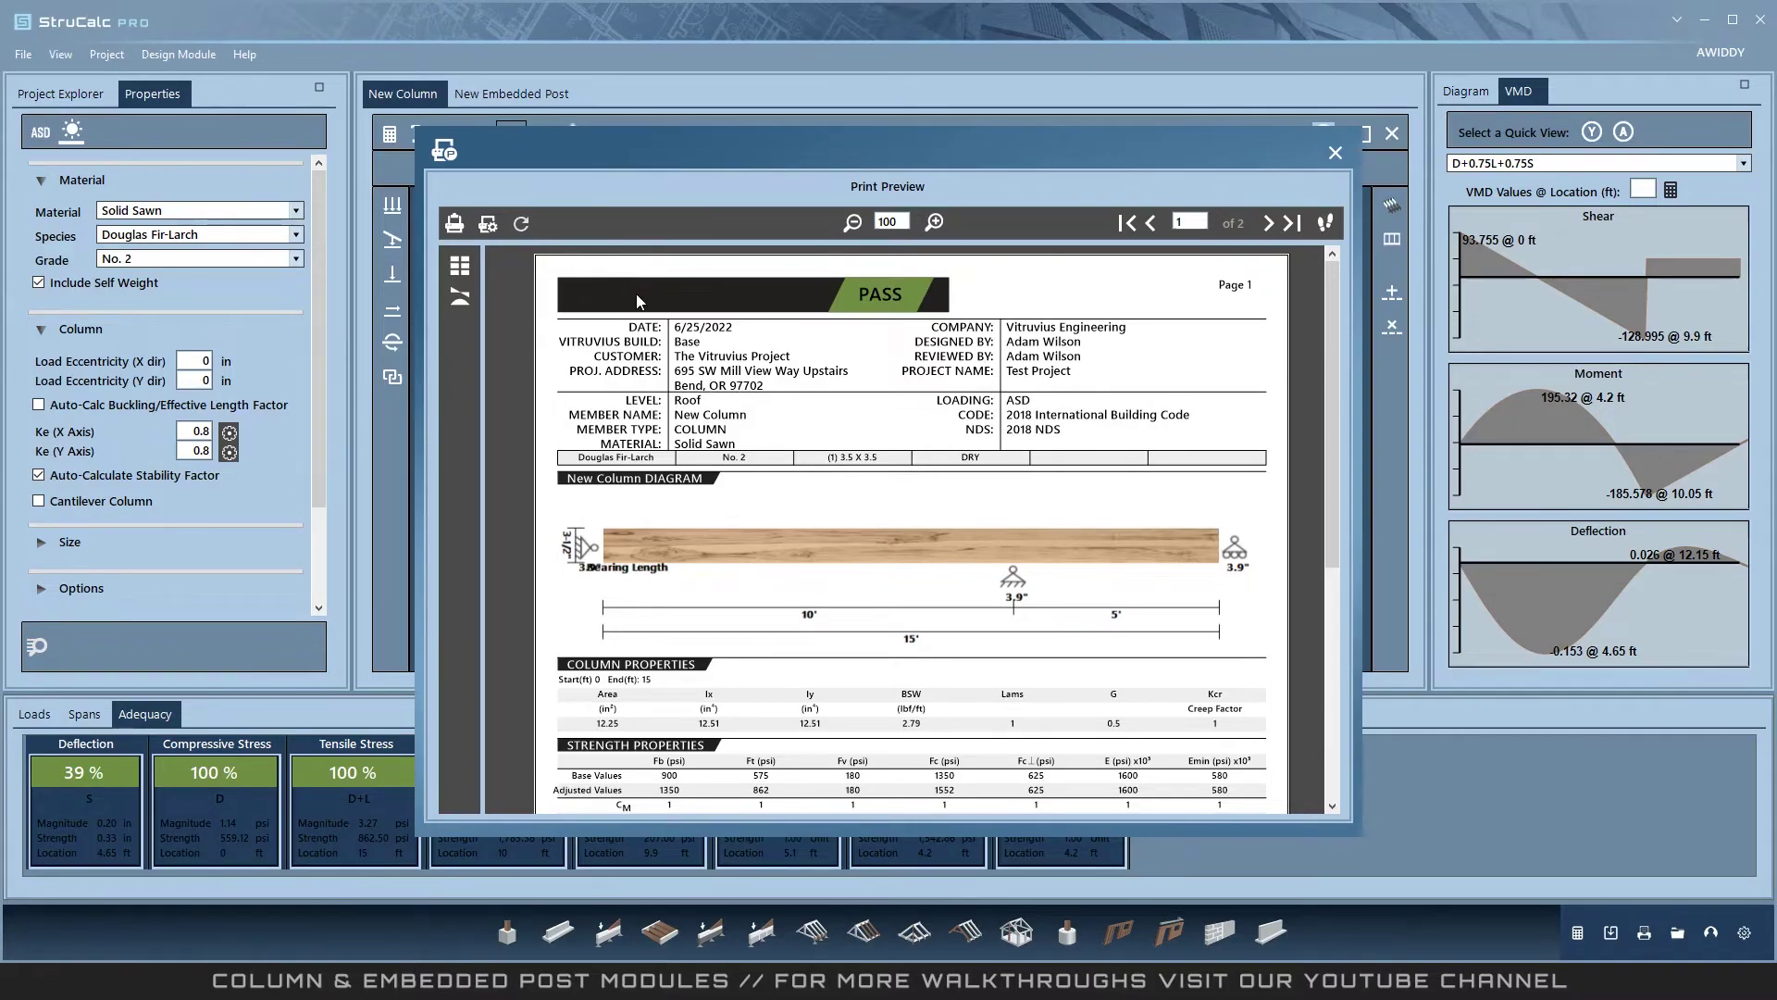
{"action": "left_click", "coordinate": [460, 301]}
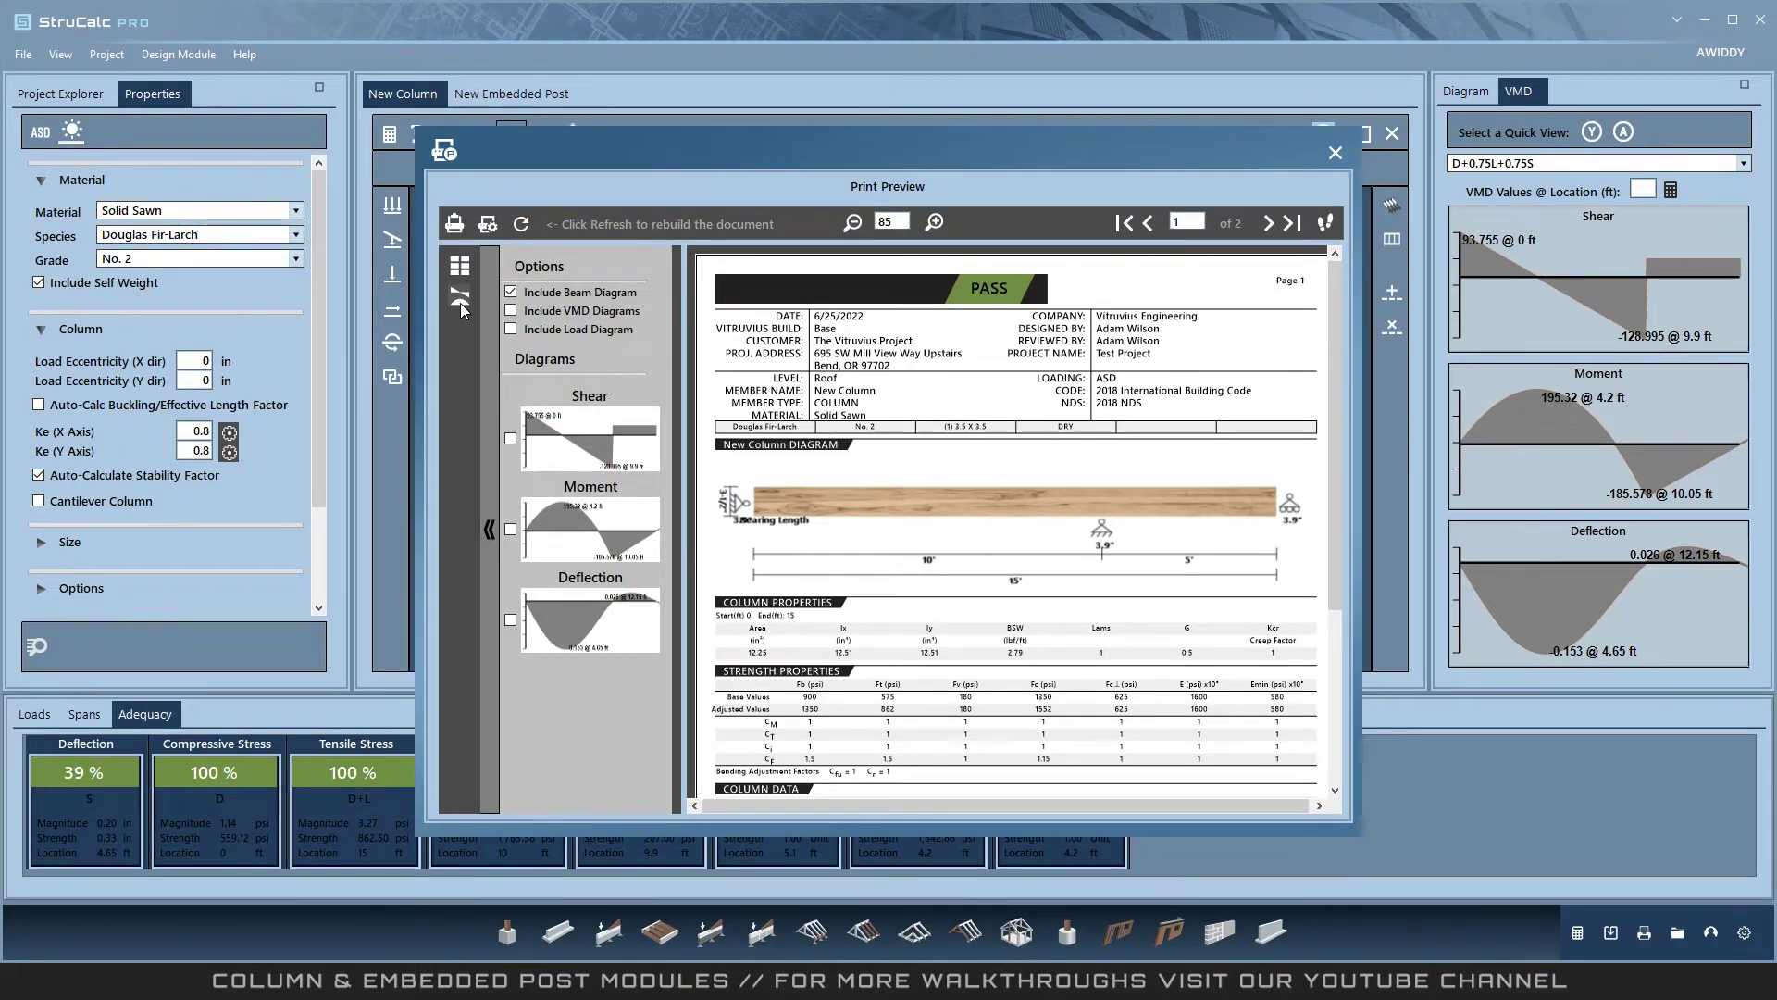
{"action": "left_click", "coordinate": [1336, 152]}
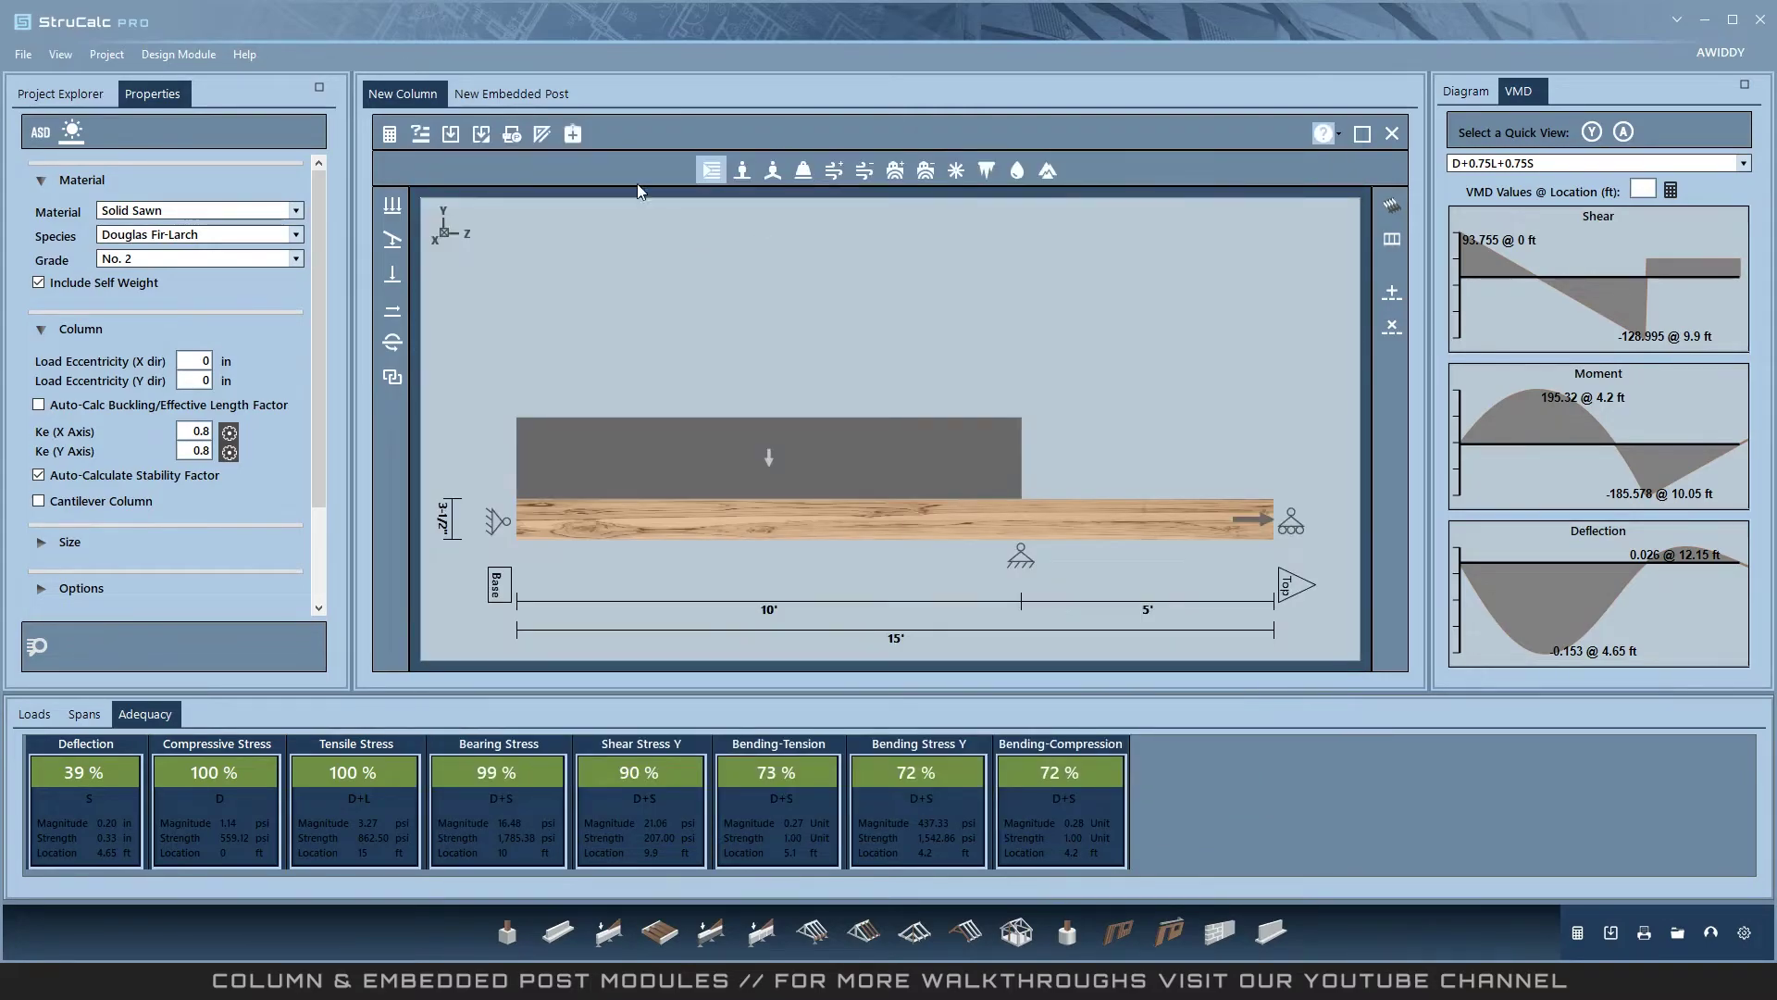
Open the New Embedded Post design with a 2 × 2.04 ft footing and 150 lbf/ft² bearing.
{"action": "left_click", "coordinate": [514, 102]}
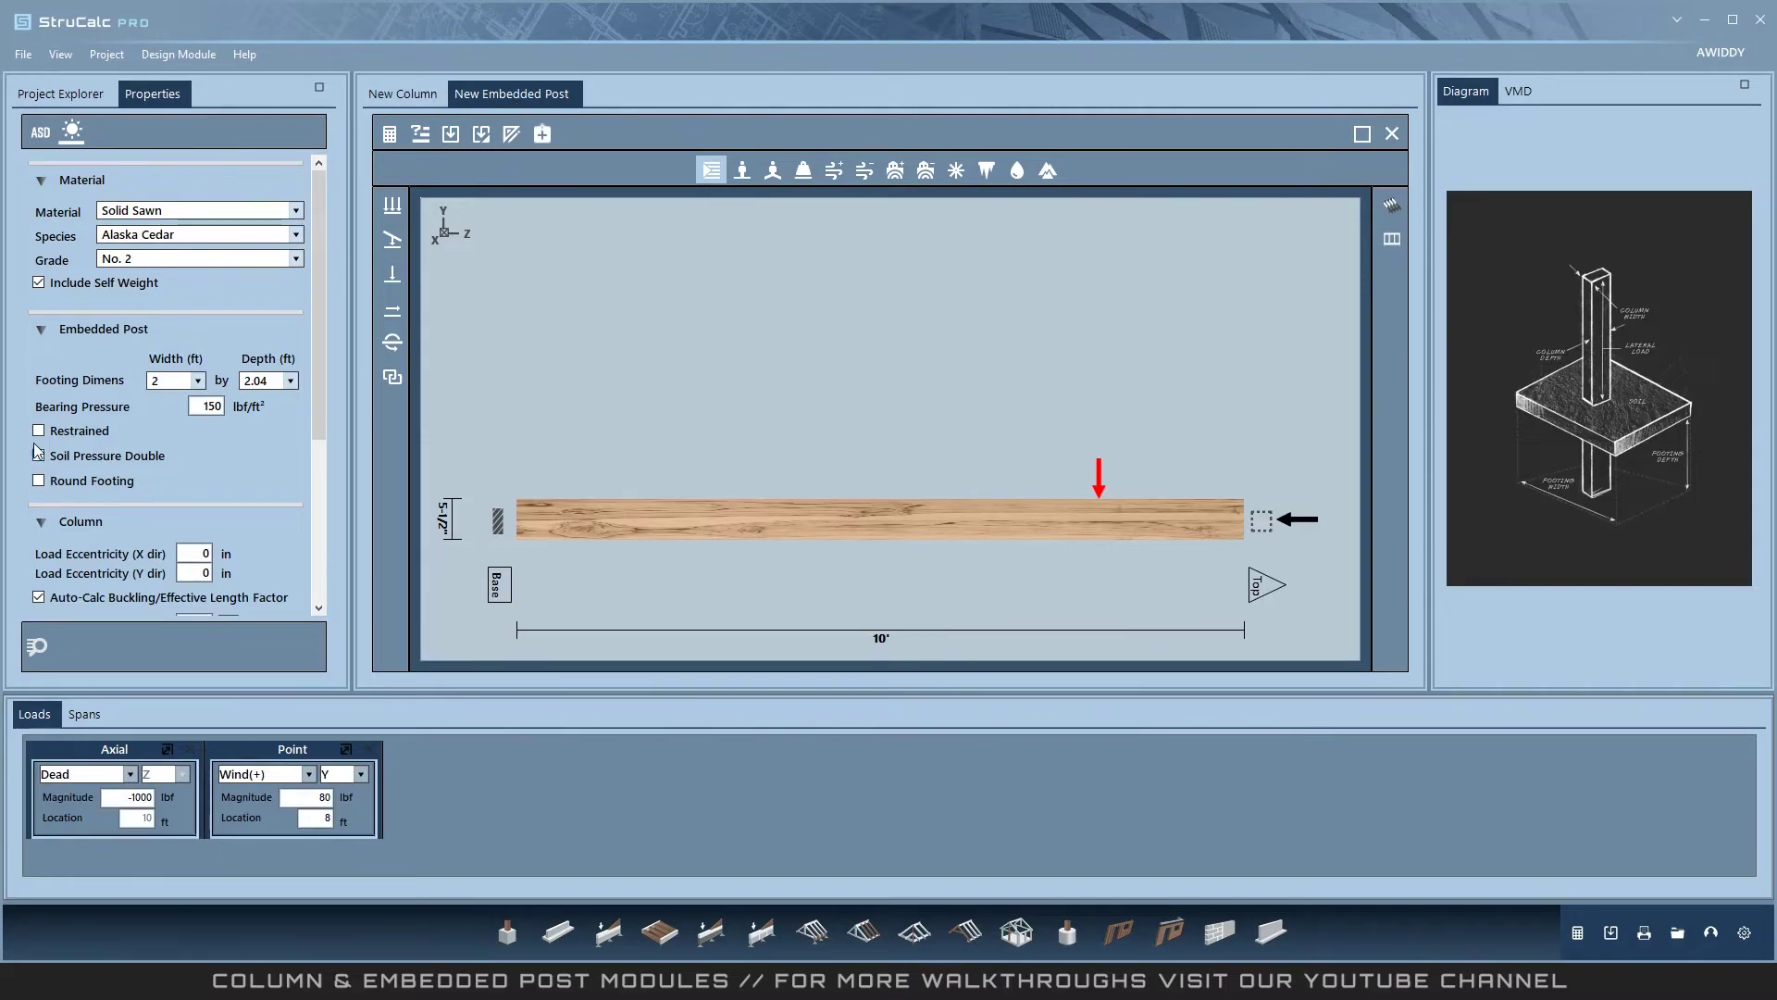
{"action": "left_click", "coordinate": [42, 335]}
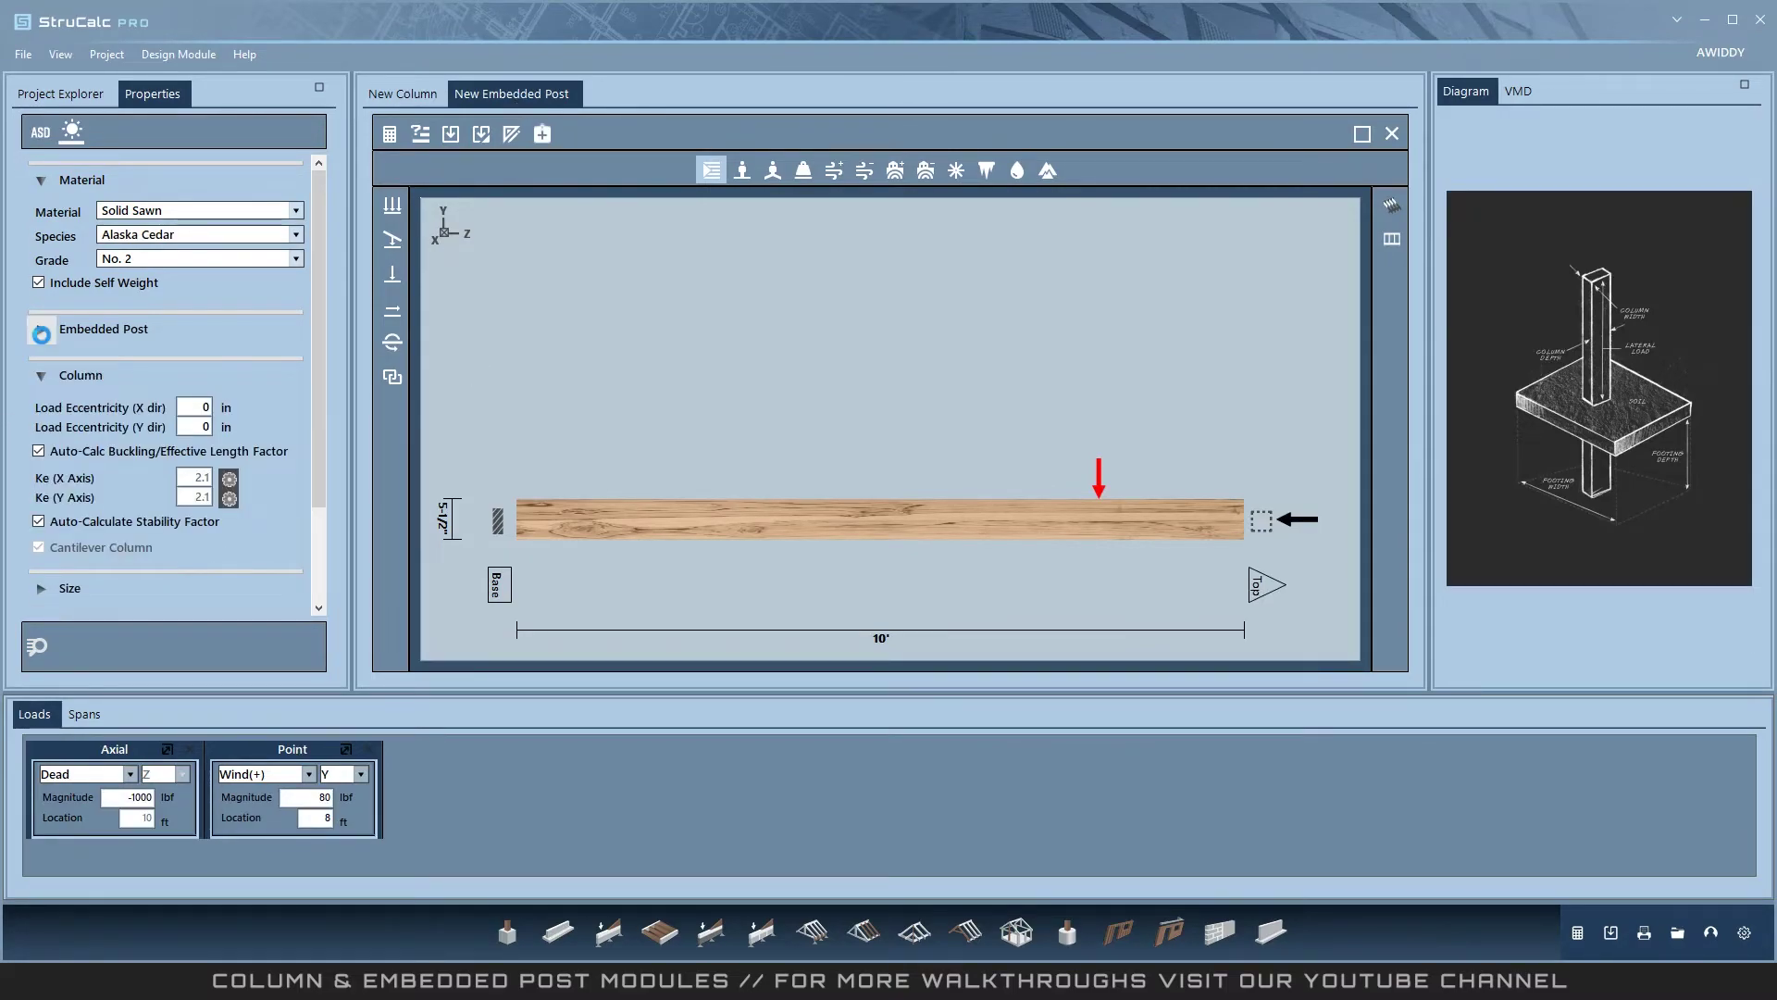
{"action": "left_click", "coordinate": [42, 335]}
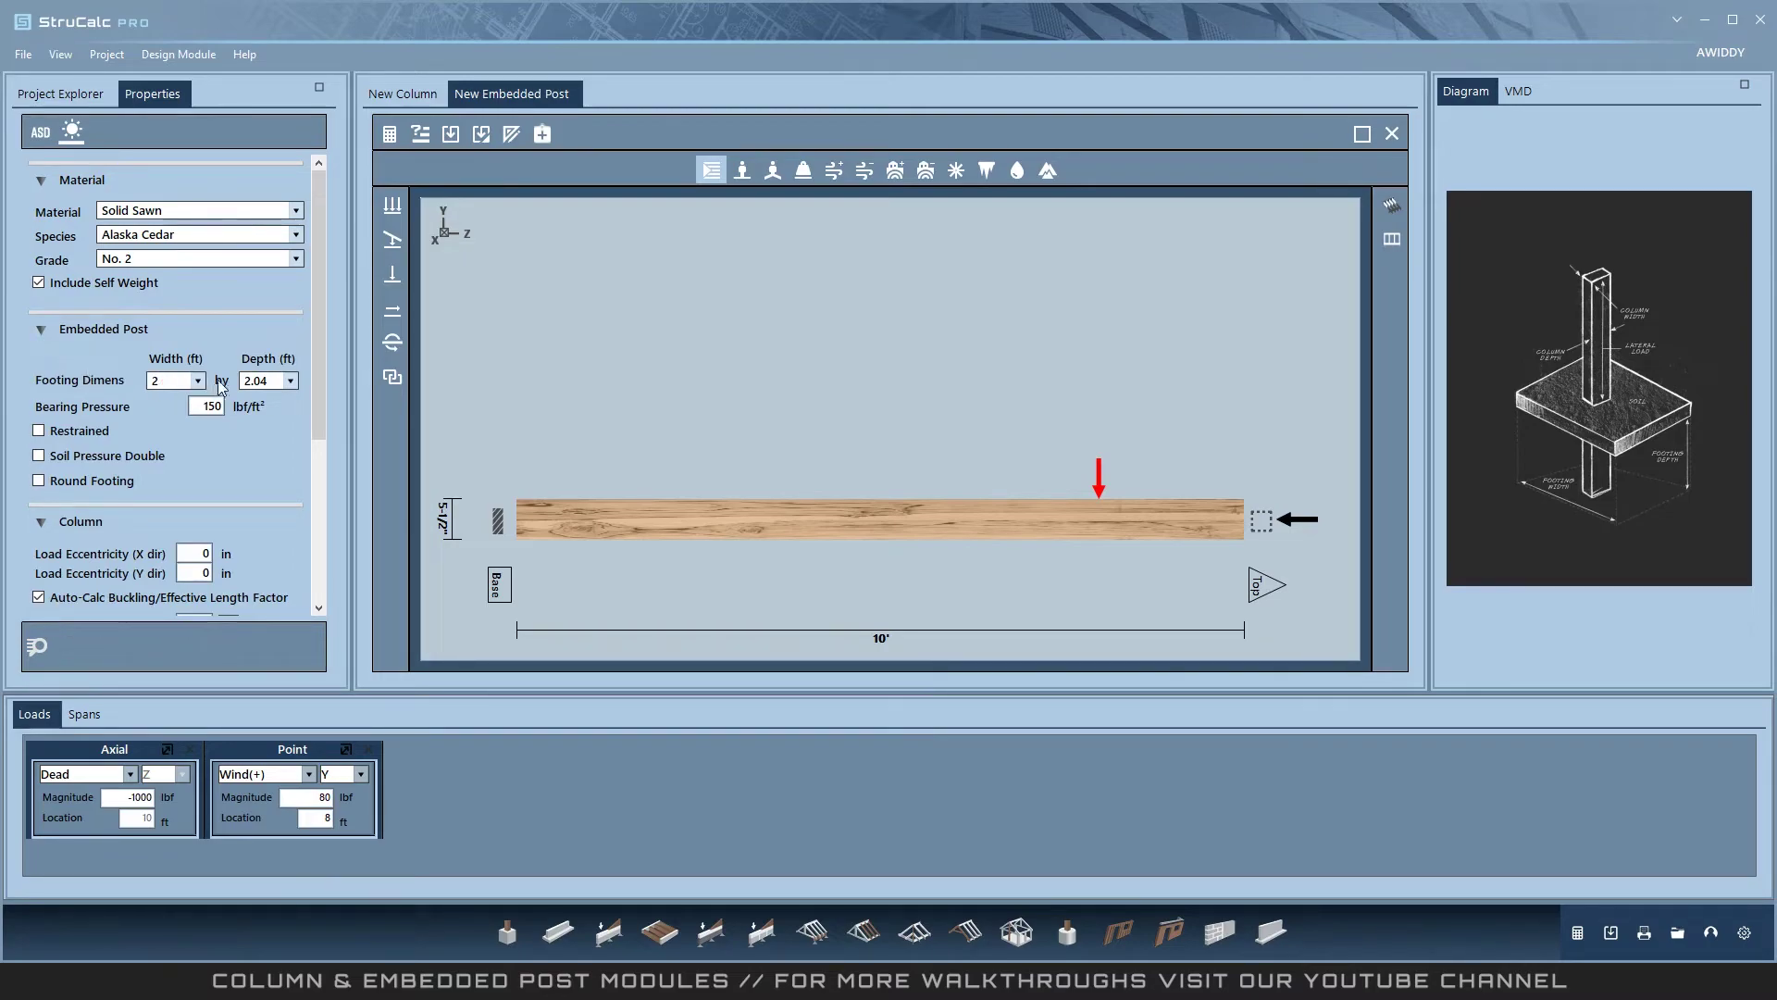
{"action": "key", "text": "Tab"}
{"action": "key", "text": "Tab"}
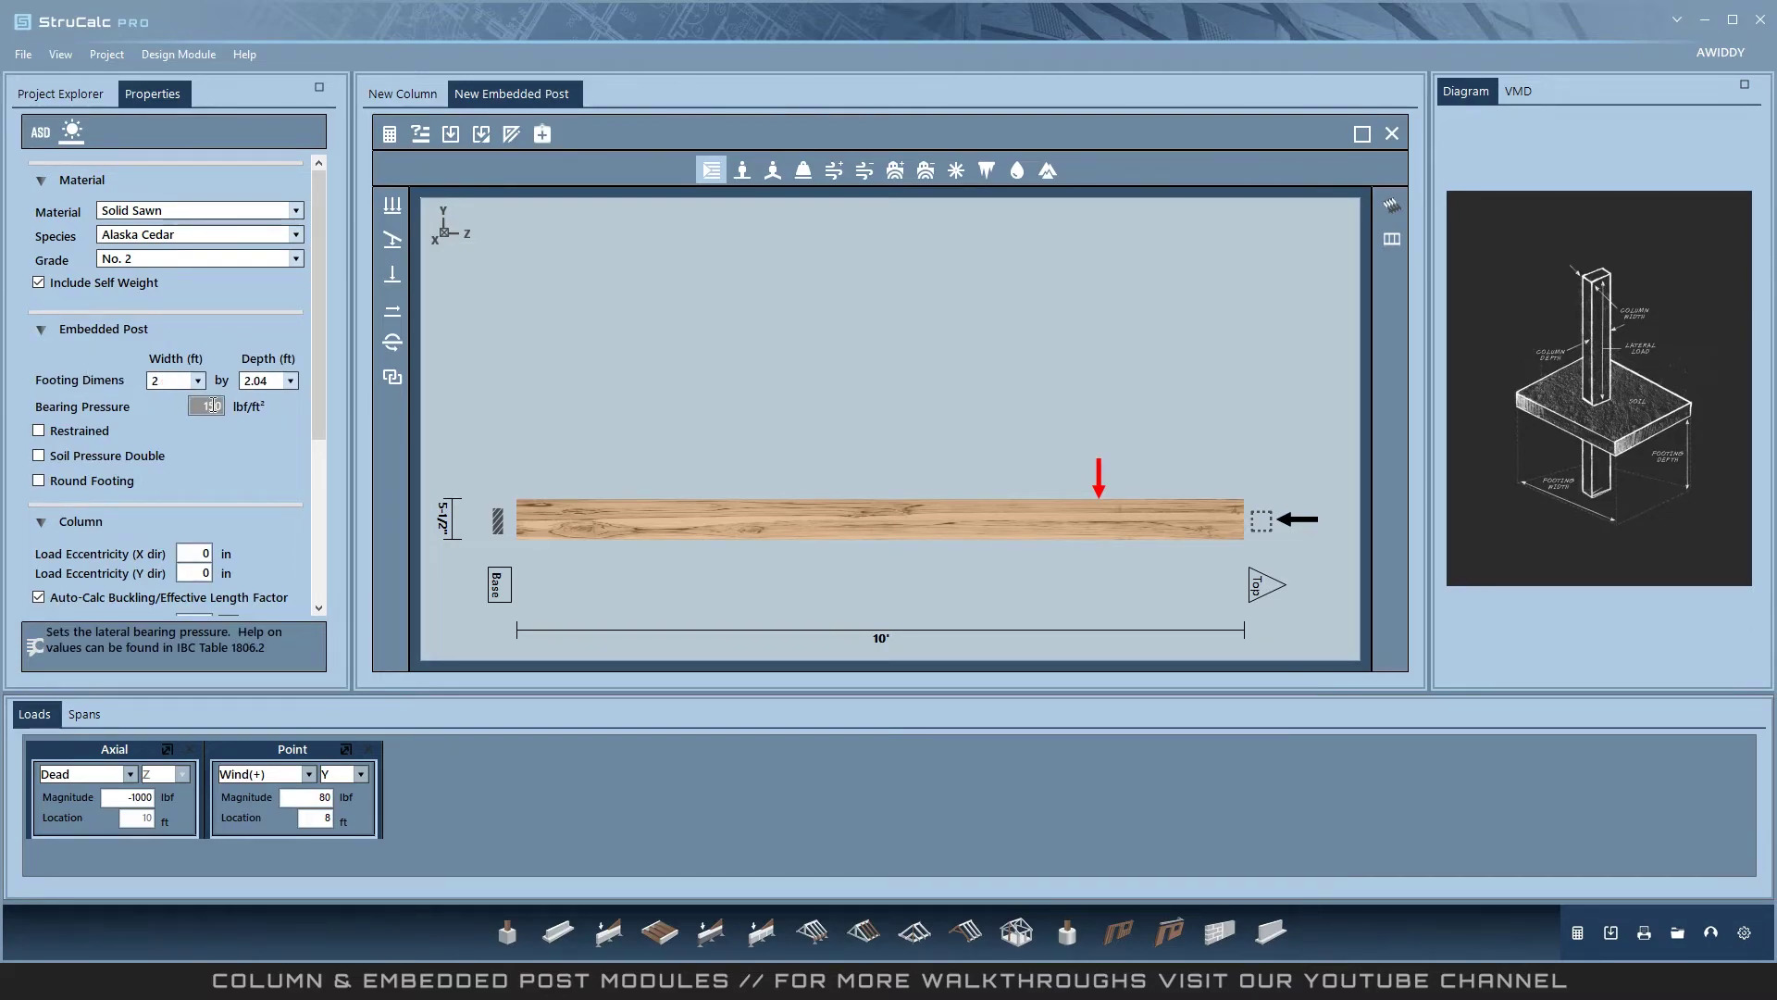
{"action": "key", "text": "Tab"}
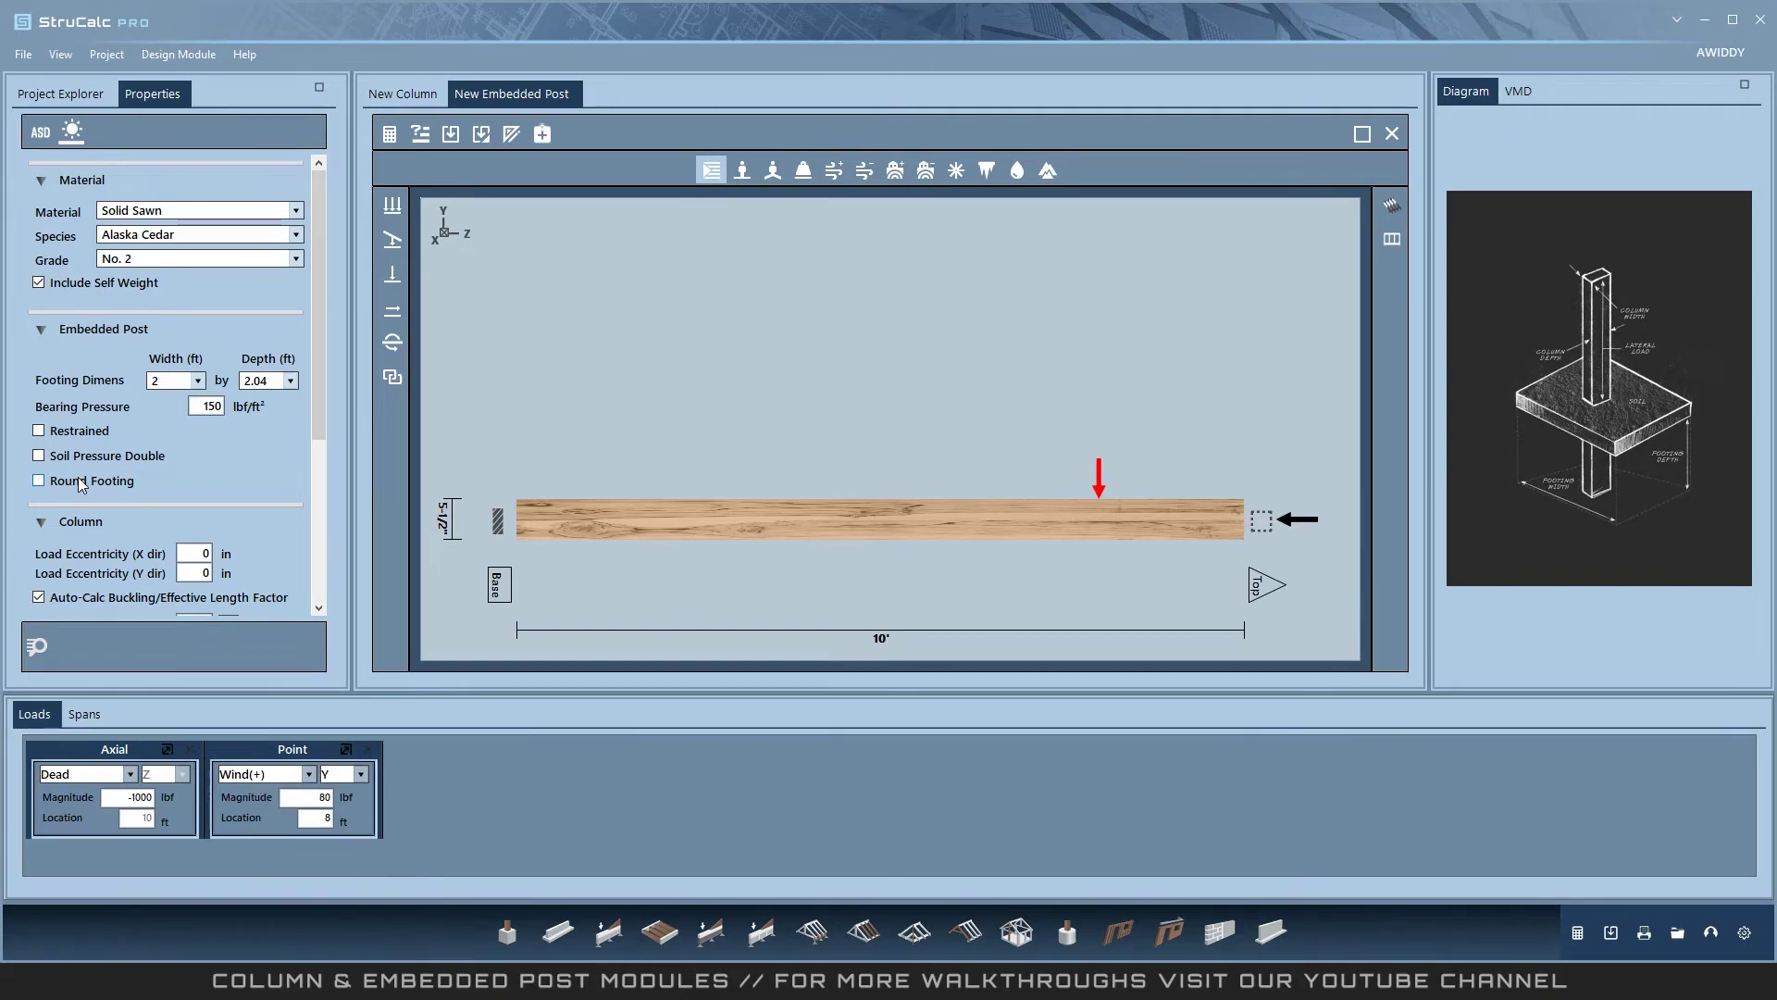
Calculate the embedded post to display adequacy percentages and shear, moment, deflection diagrams.
{"action": "left_click", "coordinate": [387, 135]}
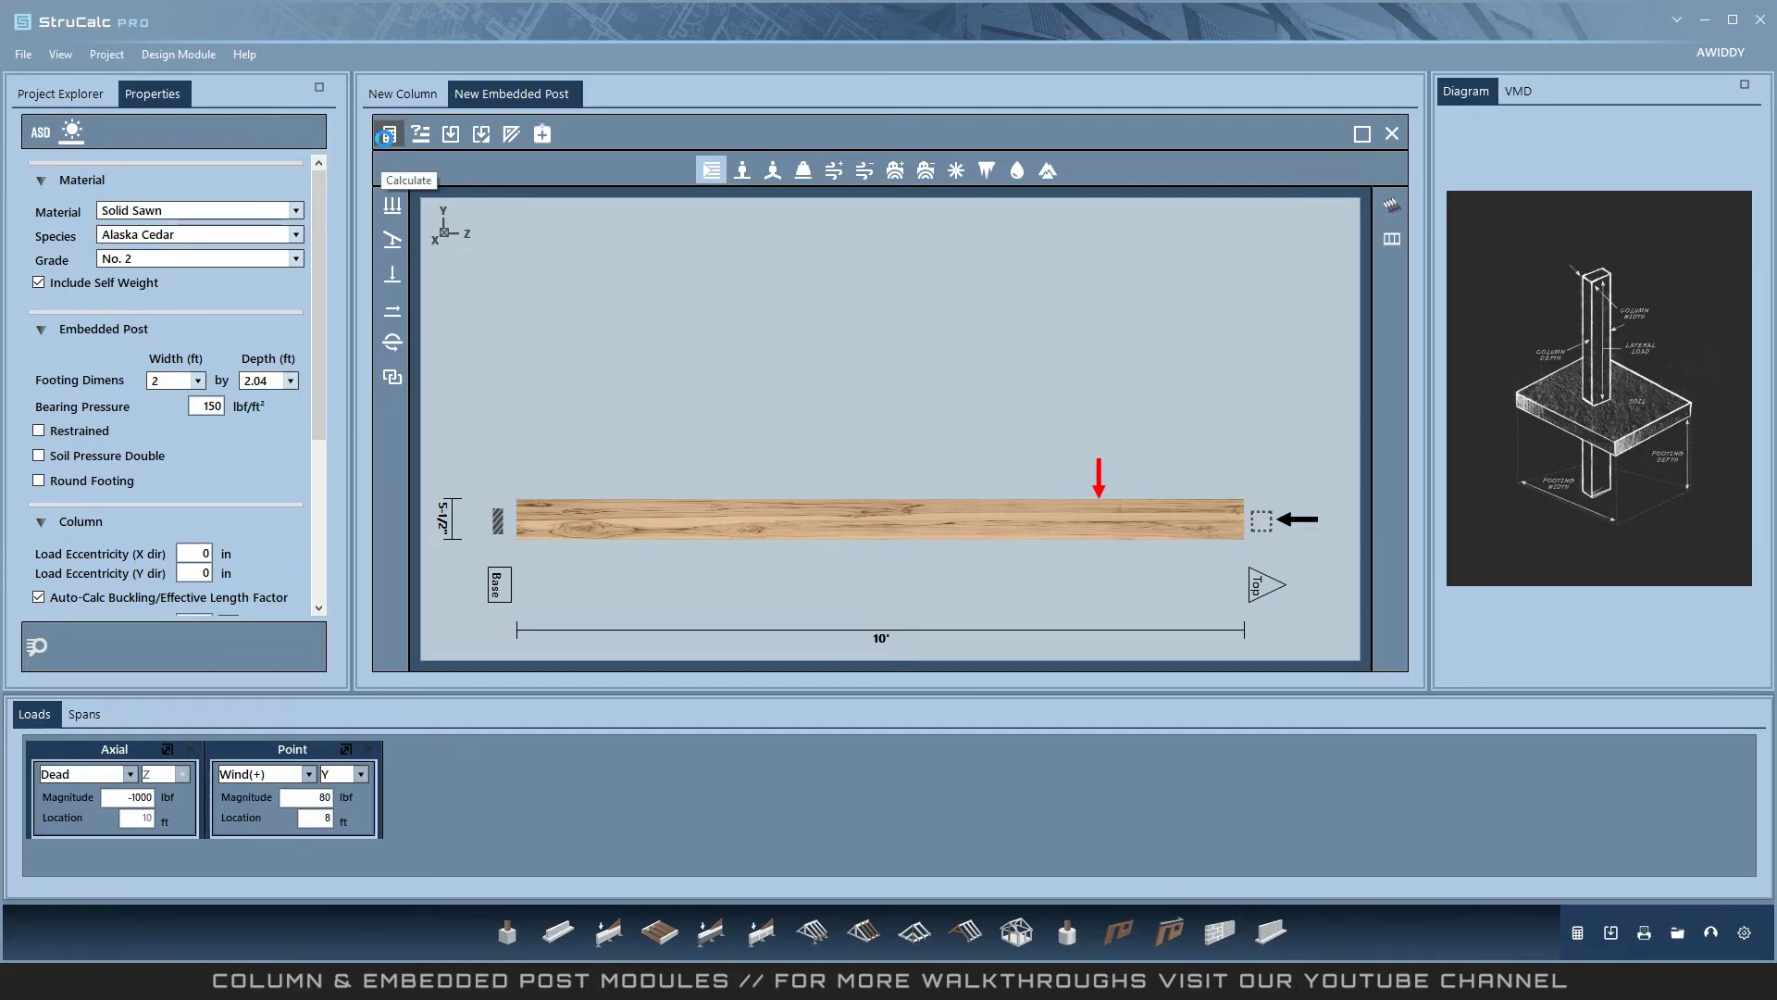